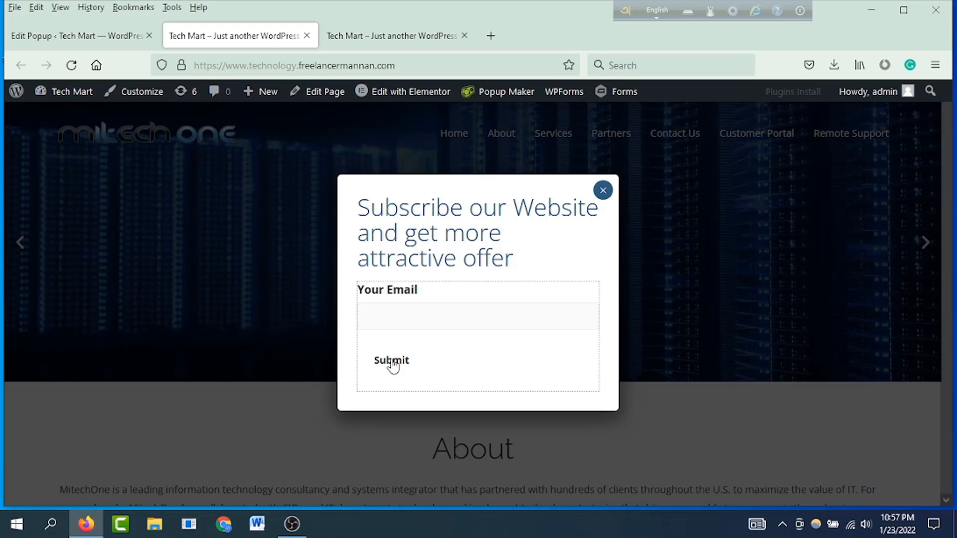
{"action": "left_click", "coordinate": [381, 313]}
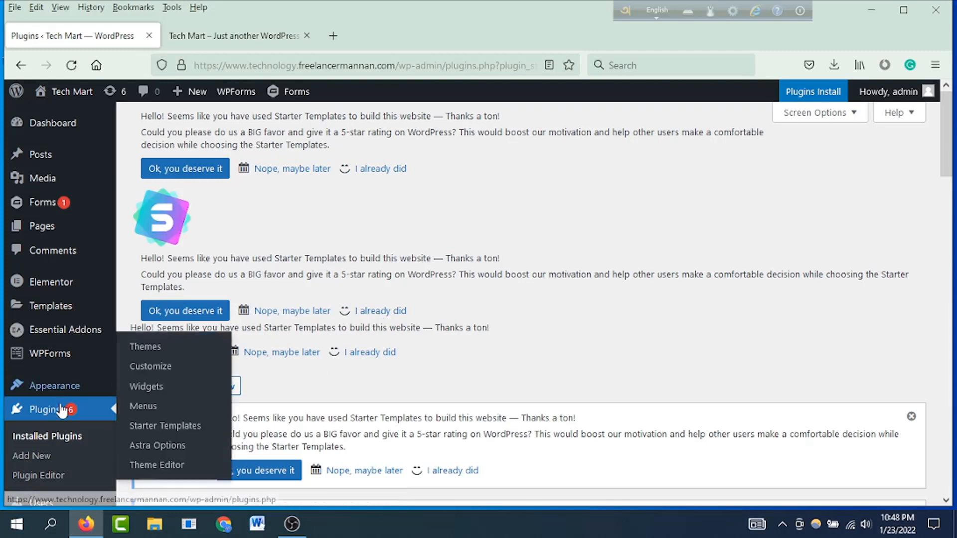
Search the directory of new plugins for "popup maker"
{"action": "left_click", "coordinate": [44, 460]}
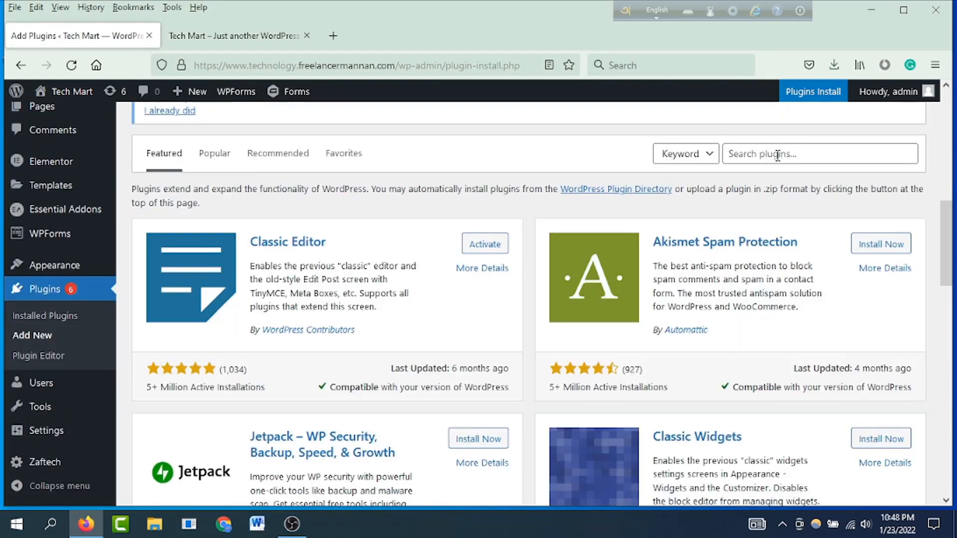
{"action": "left_click", "coordinate": [777, 156]}
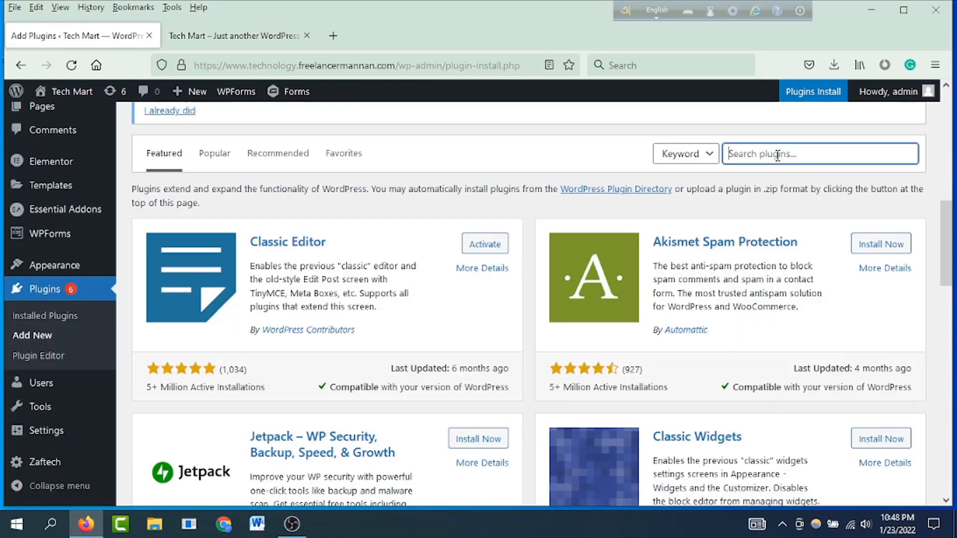
{"action": "type", "text": "po"}
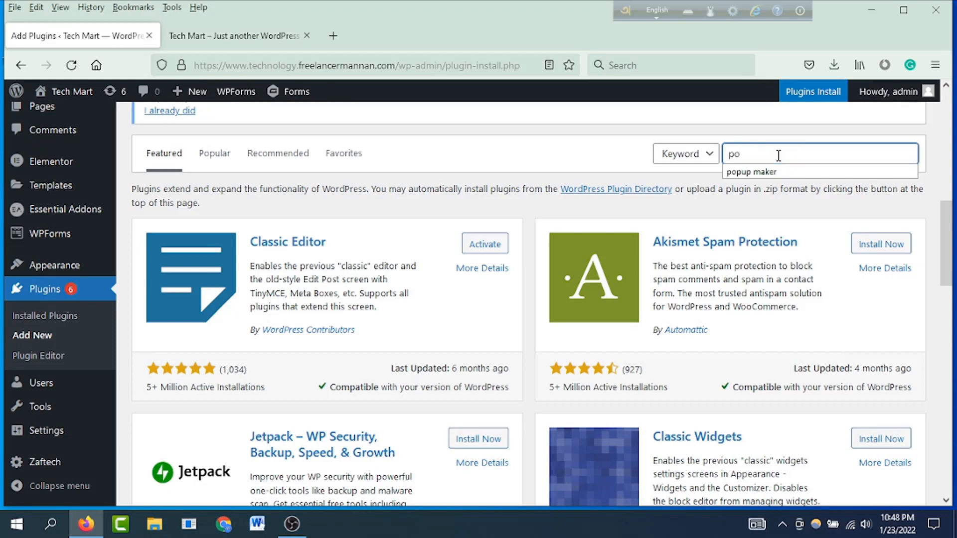
{"action": "type", "text": "pup maker"}
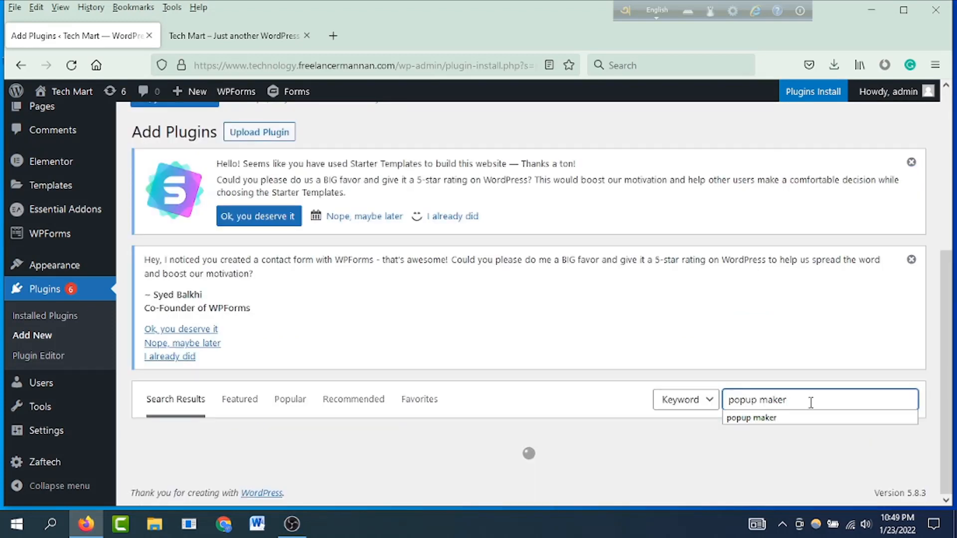
{"action": "key", "text": "Return"}
Install and activate the "Popup Maker – Popup for opt-ins, lead gen, & more" plugin
{"action": "scroll", "coordinate": [804, 396], "scroll_direction": "down", "scroll_amount": 3}
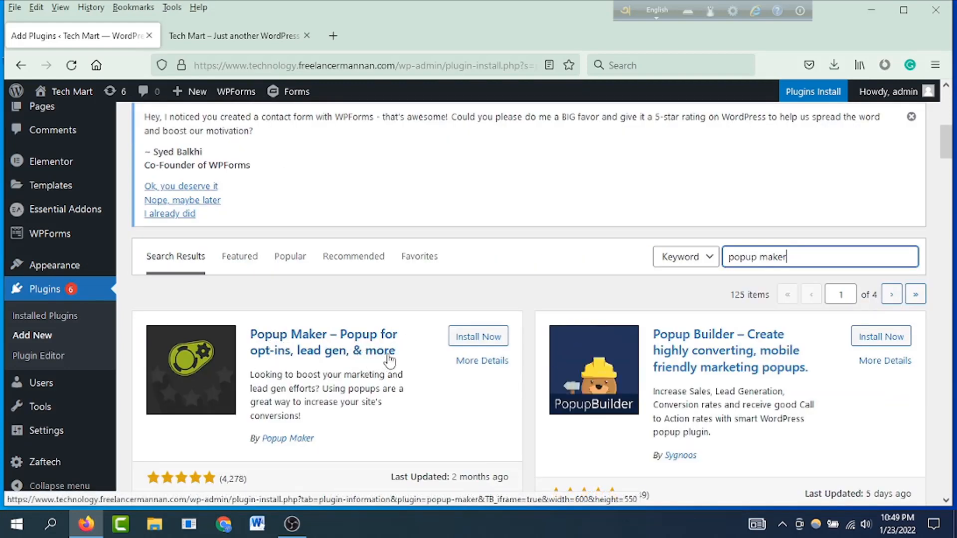
{"action": "scroll", "coordinate": [385, 373], "scroll_direction": "down", "scroll_amount": 3}
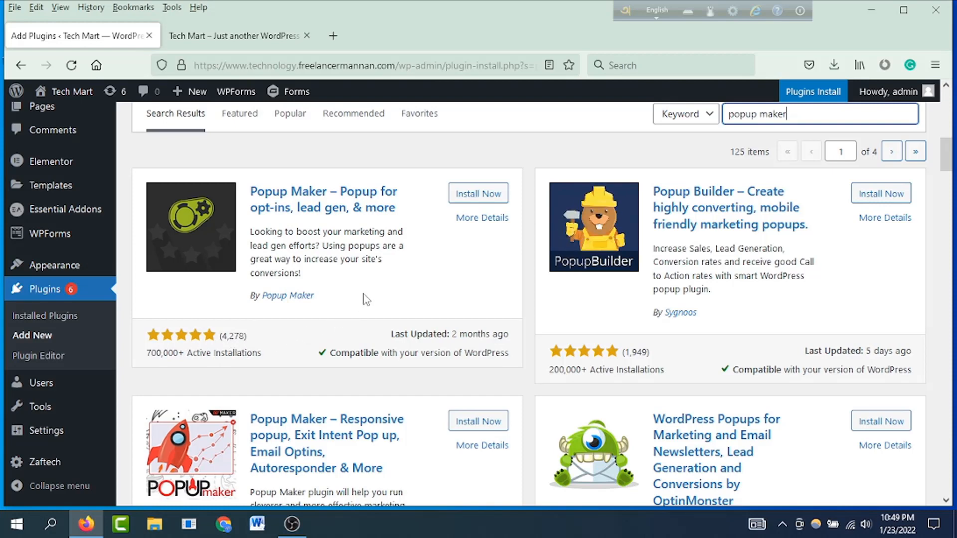
{"action": "left_click", "coordinate": [473, 195]}
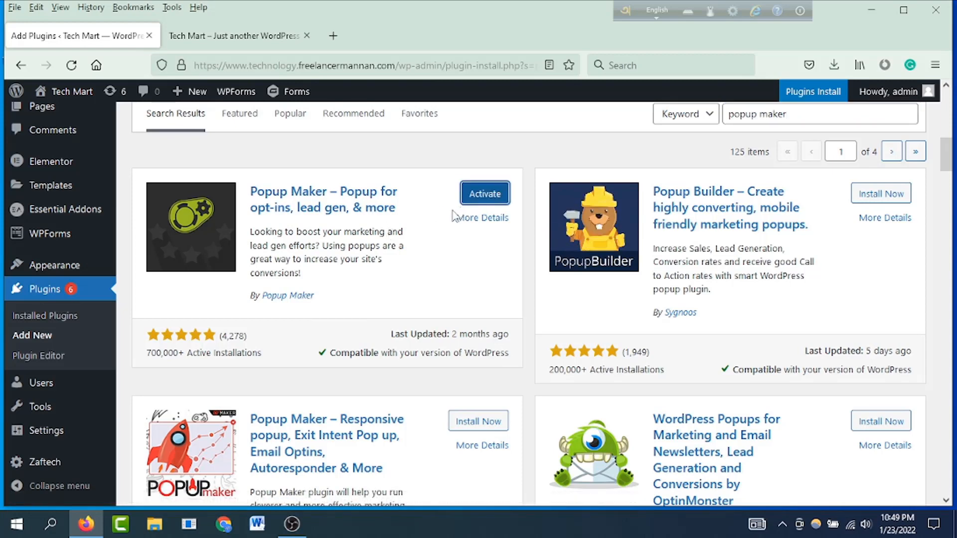
{"action": "left_click", "coordinate": [477, 199]}
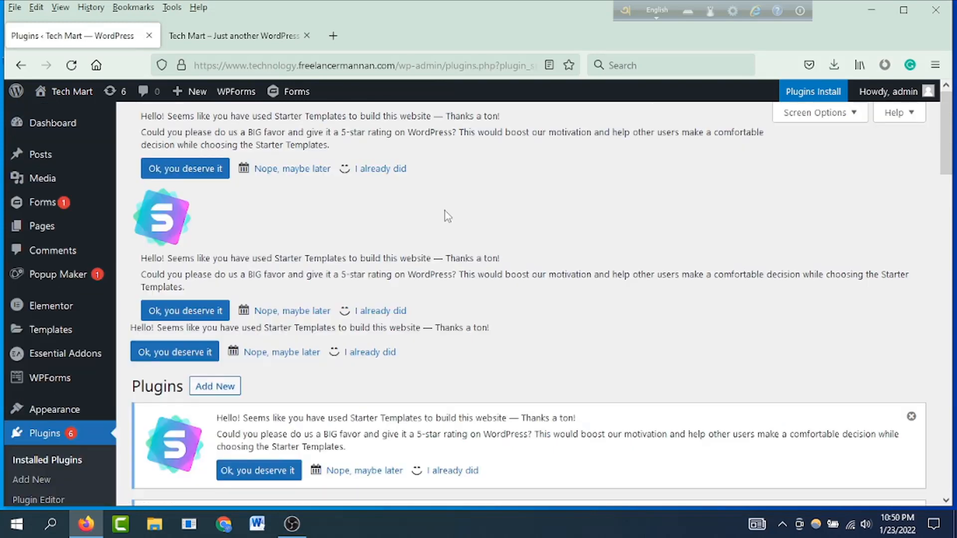
Create a new Gravity Forms form titled "test popup"
{"action": "mouse_move", "coordinate": [50, 286]}
{"action": "mouse_move", "coordinate": [57, 208]}
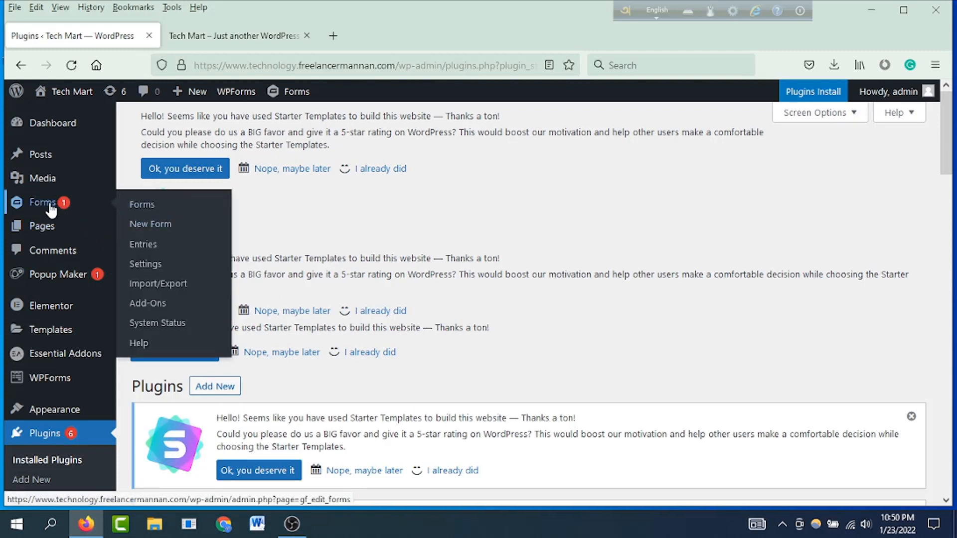
{"action": "left_click", "coordinate": [164, 225]}
{"action": "left_click", "coordinate": [399, 237]}
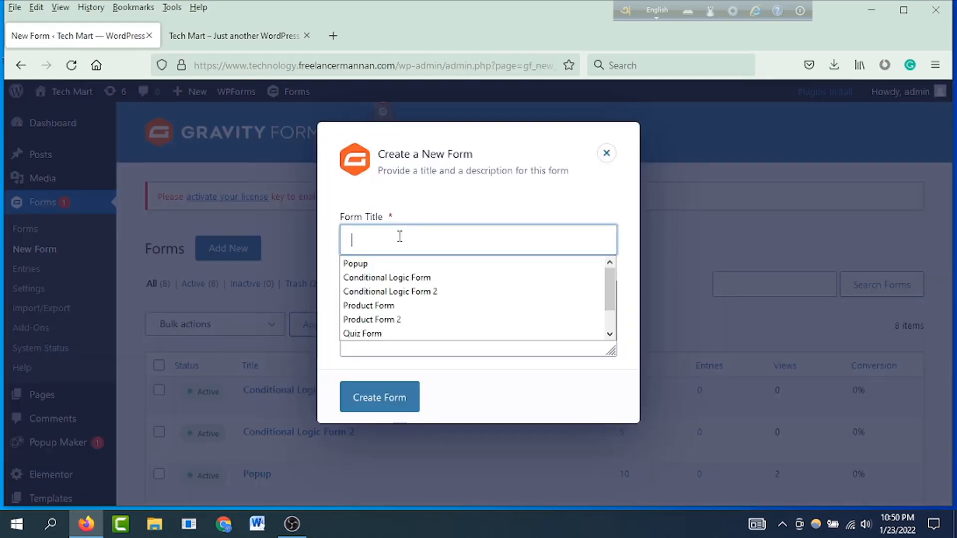
{"action": "type", "text": "test popup"}
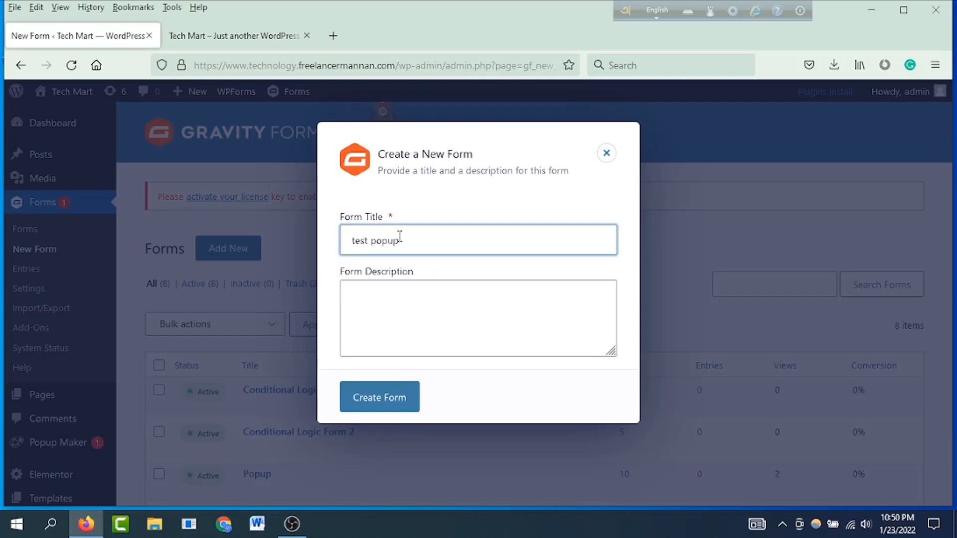
{"action": "left_click", "coordinate": [383, 409]}
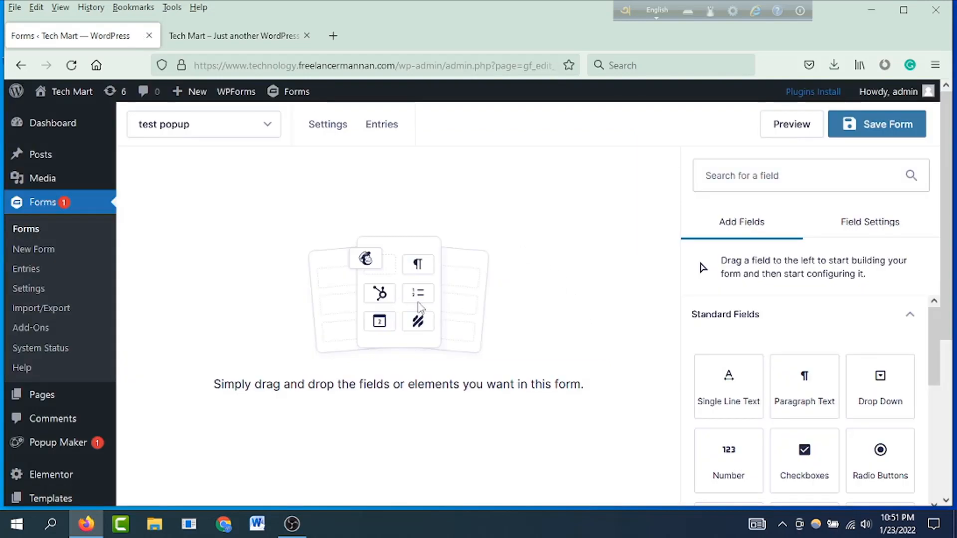
Add an Email field from the advanced fields to the empty test popup form
{"action": "scroll", "coordinate": [753, 325], "scroll_direction": "down", "scroll_amount": 1}
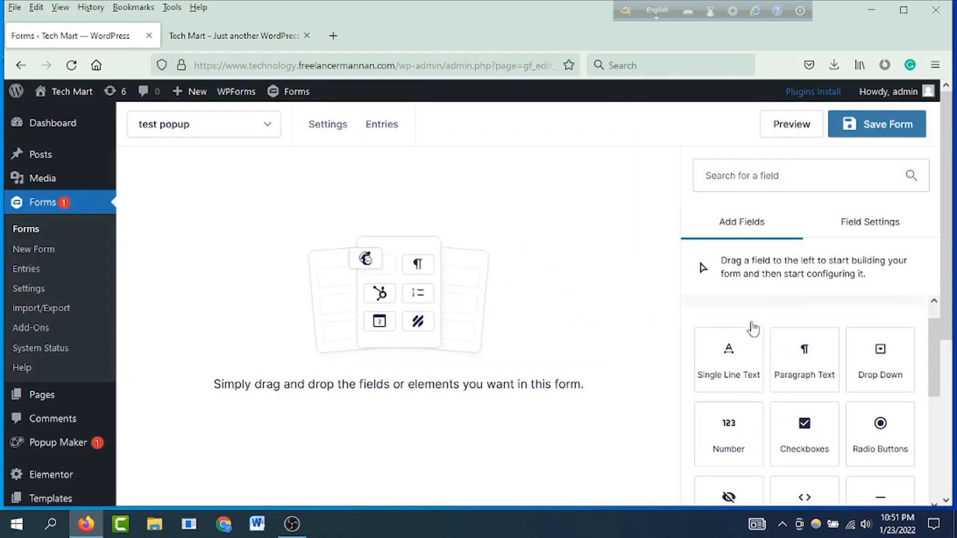
{"action": "scroll", "coordinate": [787, 348], "scroll_direction": "down", "scroll_amount": 5}
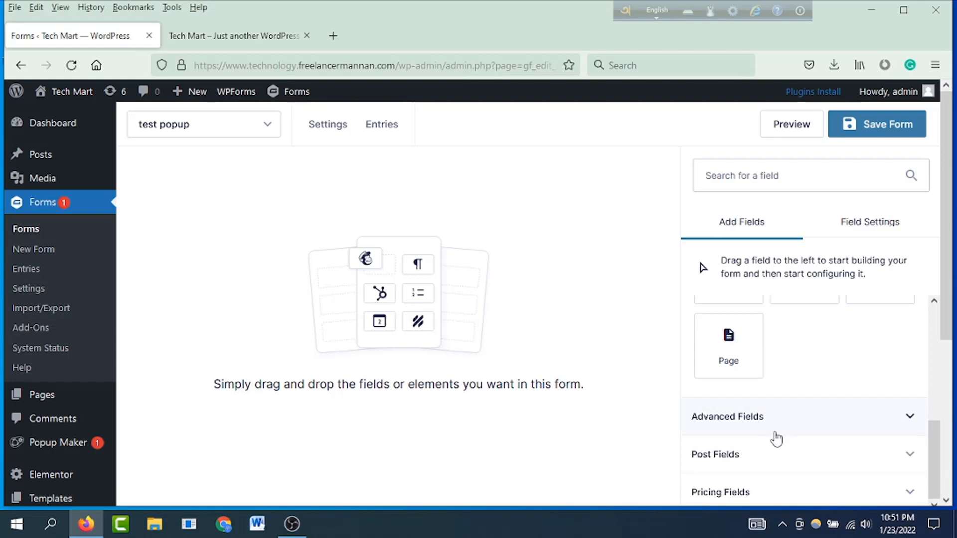
{"action": "left_click", "coordinate": [774, 432]}
{"action": "scroll", "coordinate": [804, 416], "scroll_direction": "down", "scroll_amount": 3}
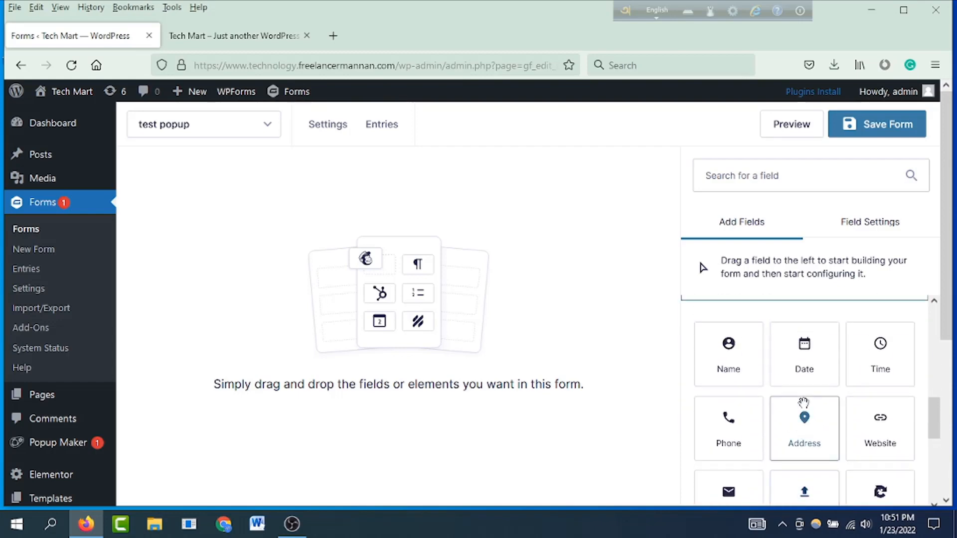
{"action": "scroll", "coordinate": [780, 412], "scroll_direction": "down", "scroll_amount": 2}
{"action": "left_click_drag", "start_coordinate": [734, 376], "coordinate": [307, 266]}
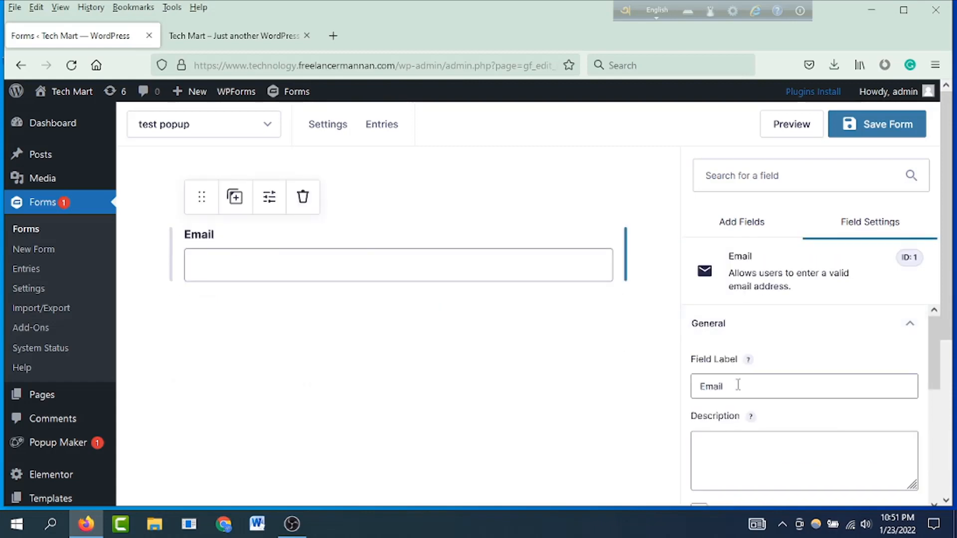
Change the email field's label to "Your Email" and save the form
{"action": "left_click_drag", "start_coordinate": [738, 385], "coordinate": [696, 384]}
{"action": "key", "text": "Left"}
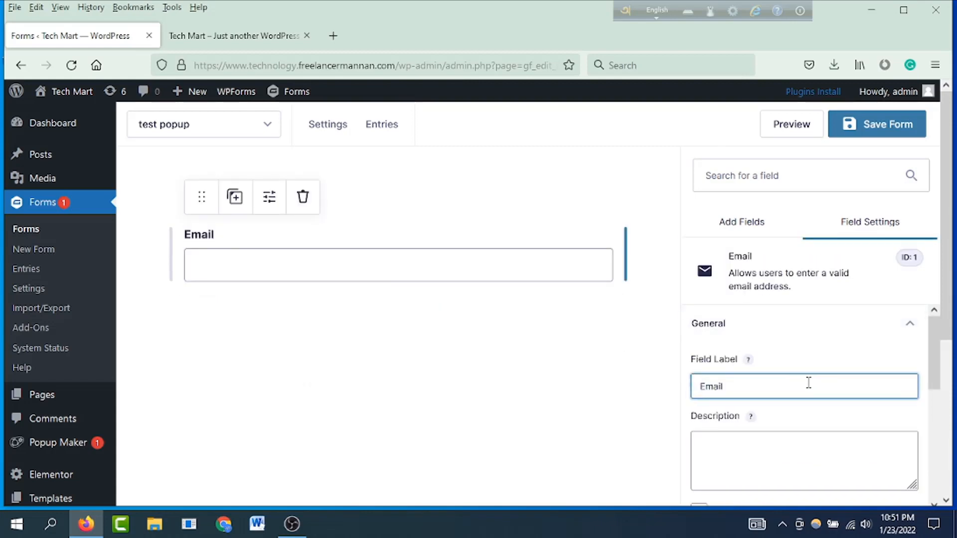
{"action": "type", "text": "Your"}
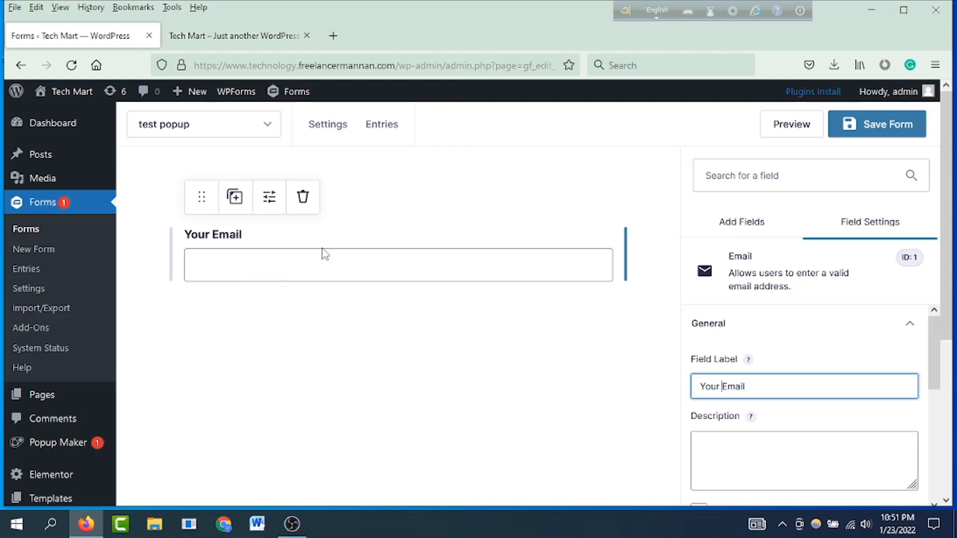
{"action": "left_click", "coordinate": [885, 126]}
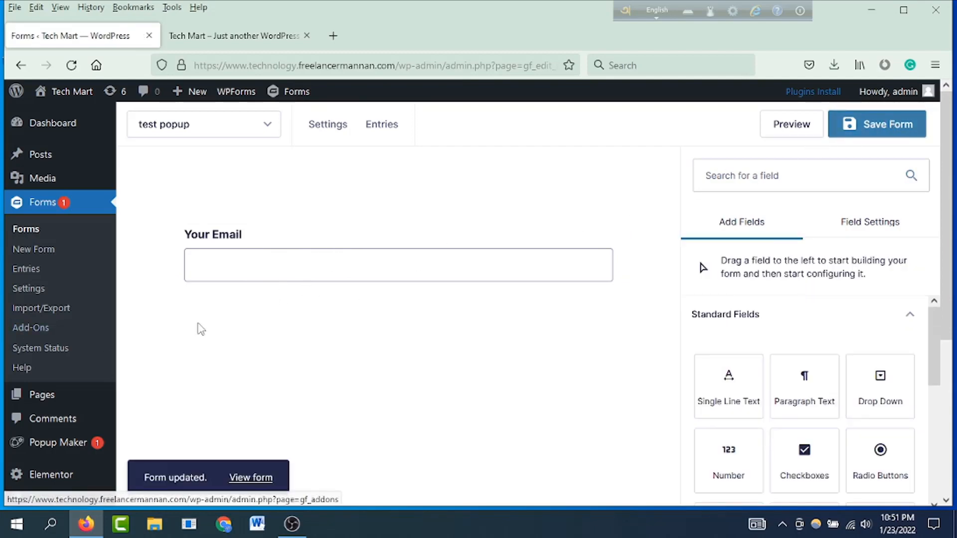
Start a new Popup Maker popup named "test" with the title "Subscribe our Website and get more attractive offer"
{"action": "mouse_move", "coordinate": [59, 443]}
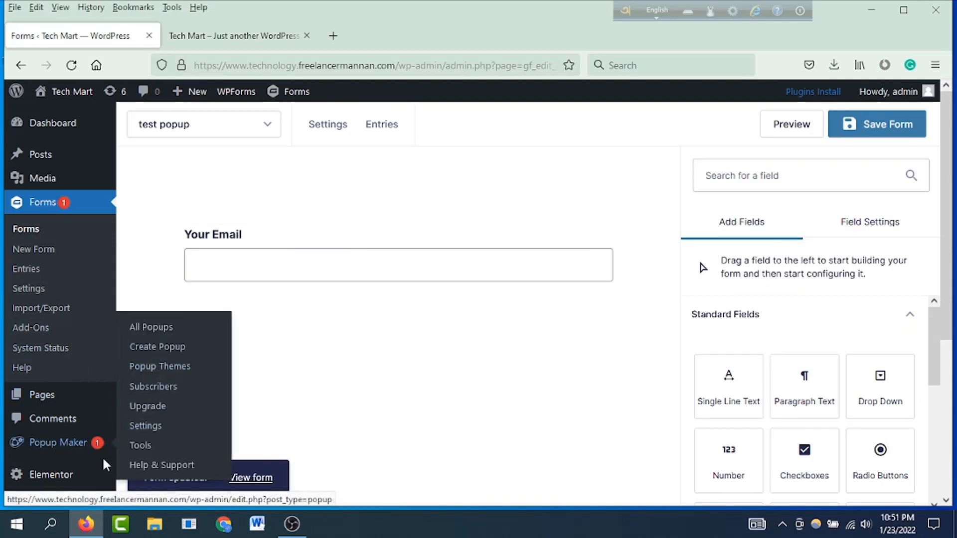
{"action": "left_click", "coordinate": [160, 347]}
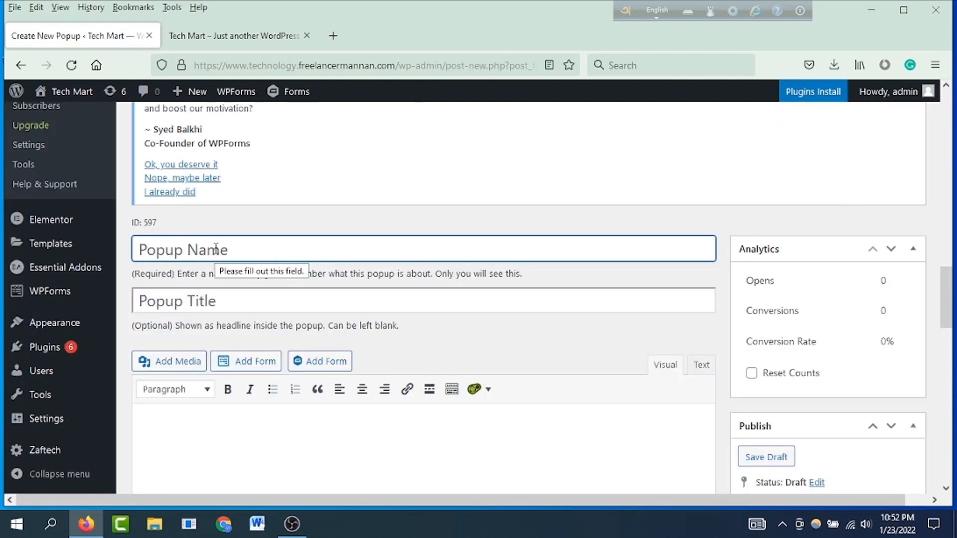
{"action": "type", "text": "test"}
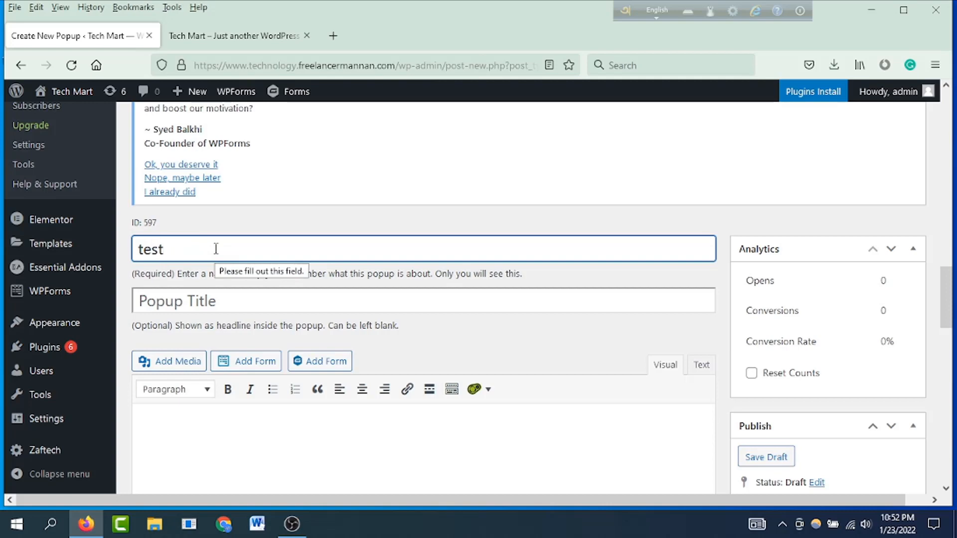
{"action": "left_click", "coordinate": [221, 301]}
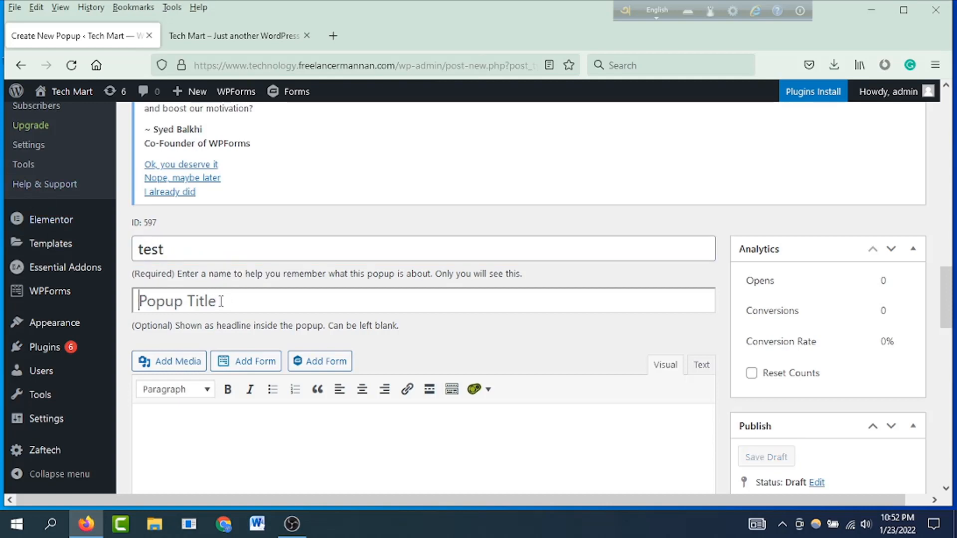
{"action": "type", "text": "Su"}
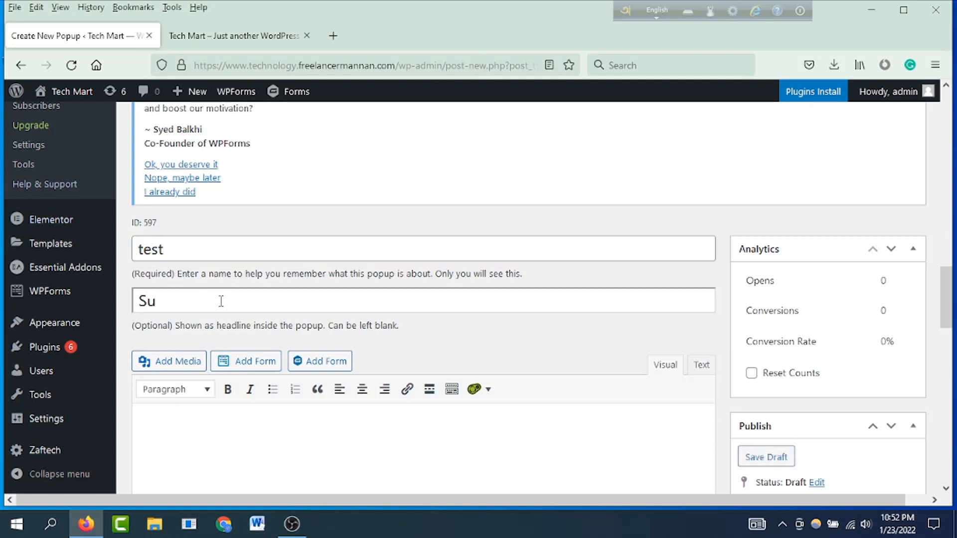
{"action": "type", "text": "bscribe our Web"}
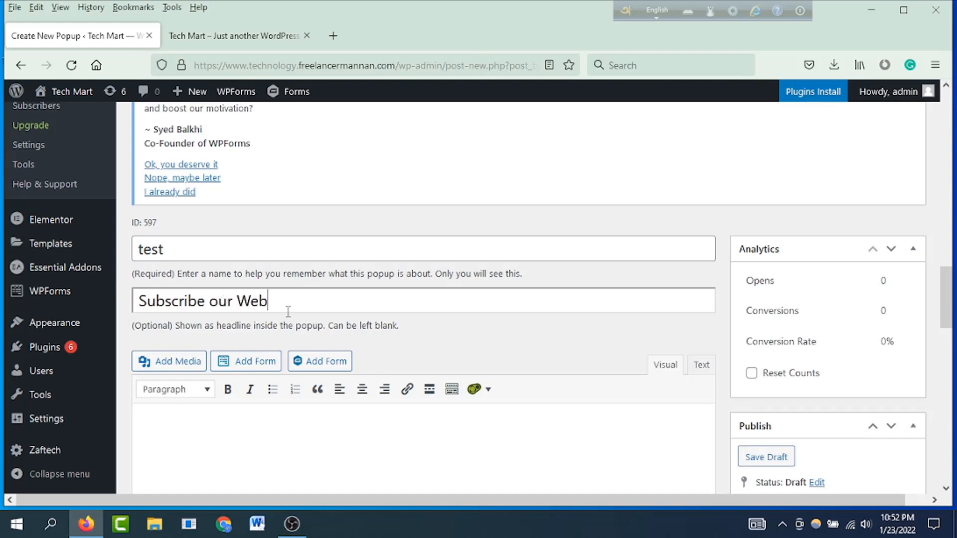
{"action": "type", "text": "site and get "}
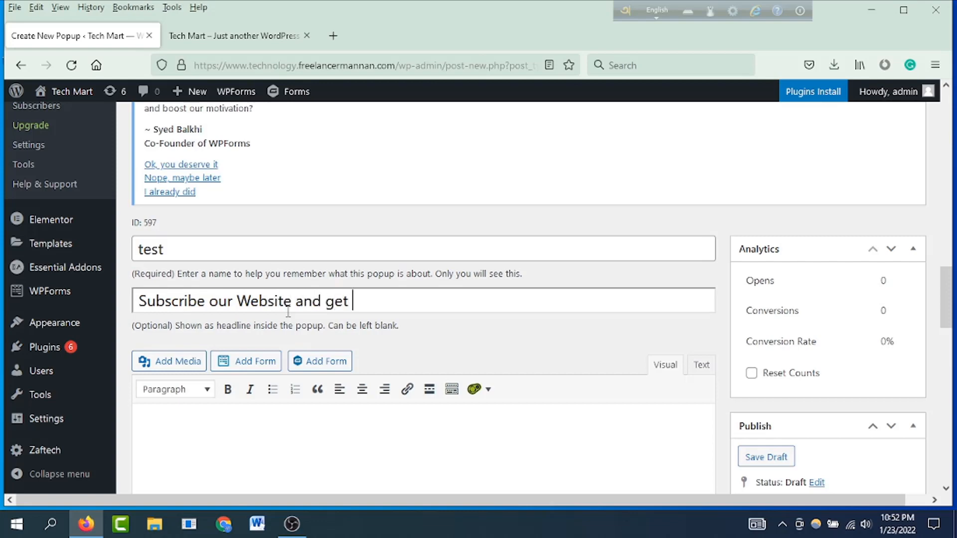
{"action": "type", "text": "more attract"}
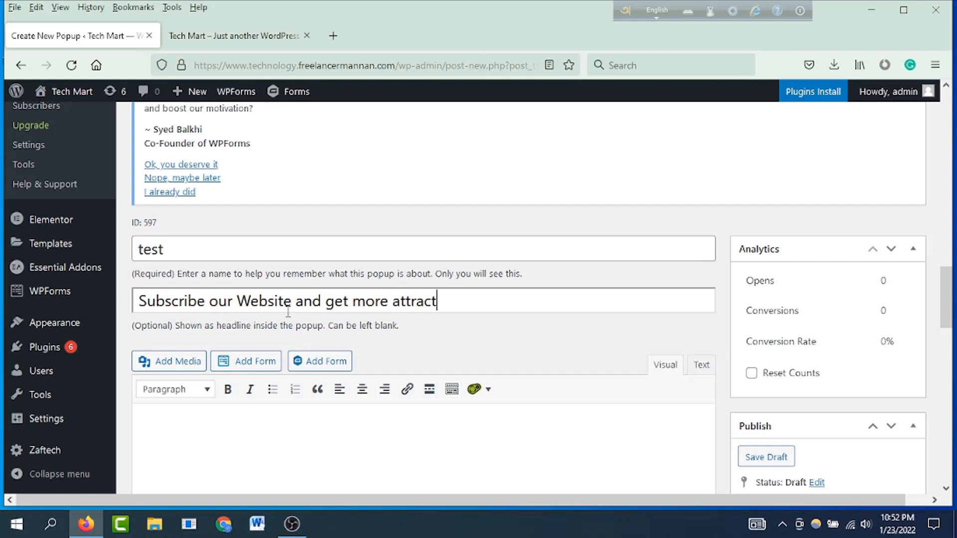
{"action": "type", "text": "ive offer"}
Insert the "test popup" Gravity form into the popup's content with its form title and description display turned off
{"action": "scroll", "coordinate": [399, 314], "scroll_direction": "down", "scroll_amount": 3}
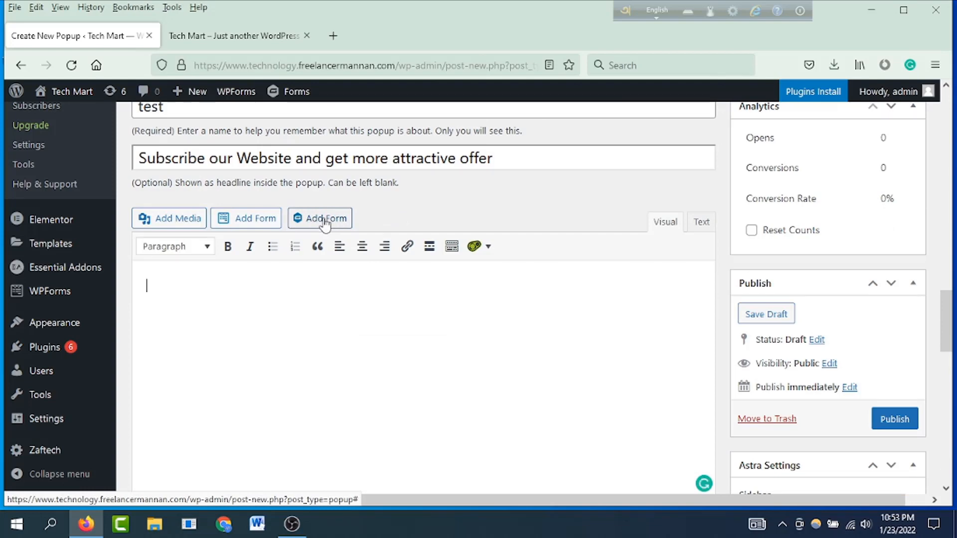
{"action": "left_click", "coordinate": [325, 223]}
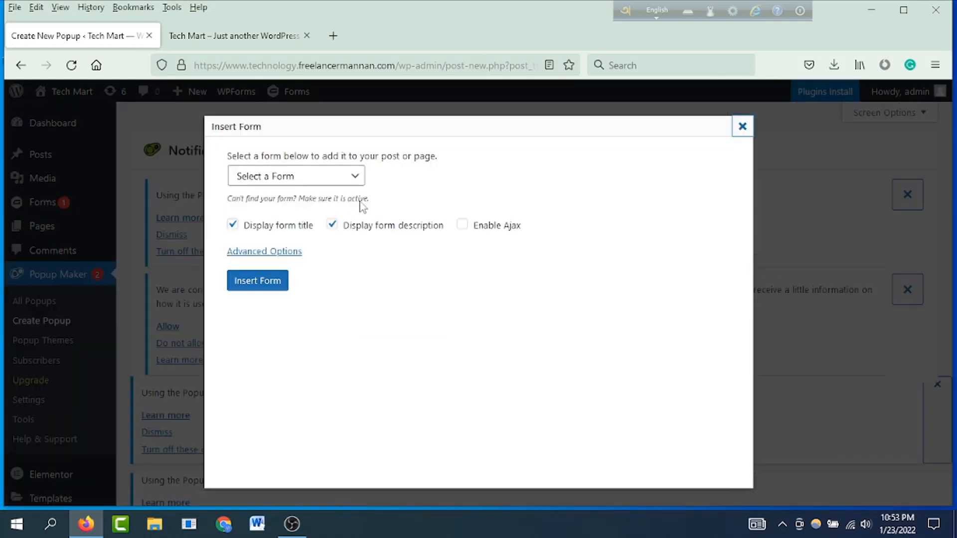
{"action": "left_click", "coordinate": [353, 179]}
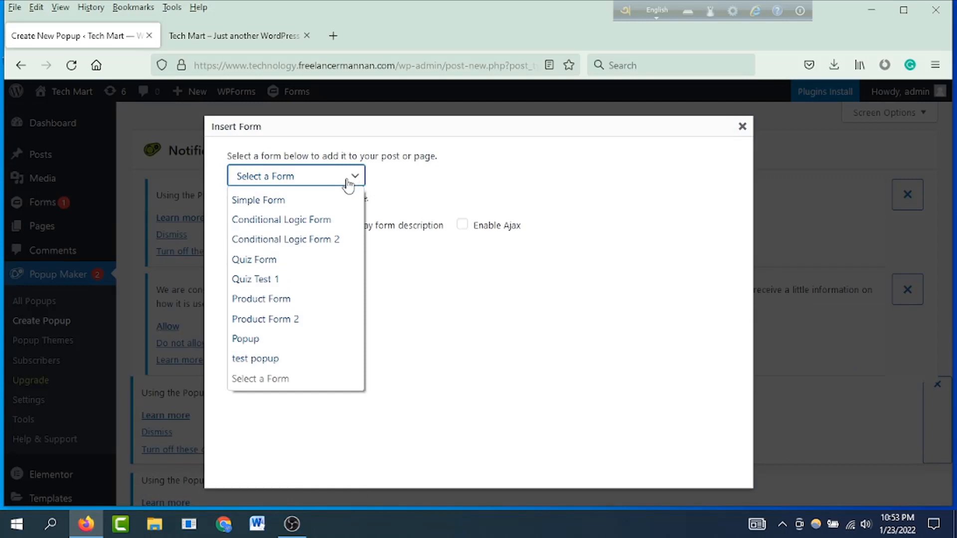
{"action": "left_click", "coordinate": [270, 361]}
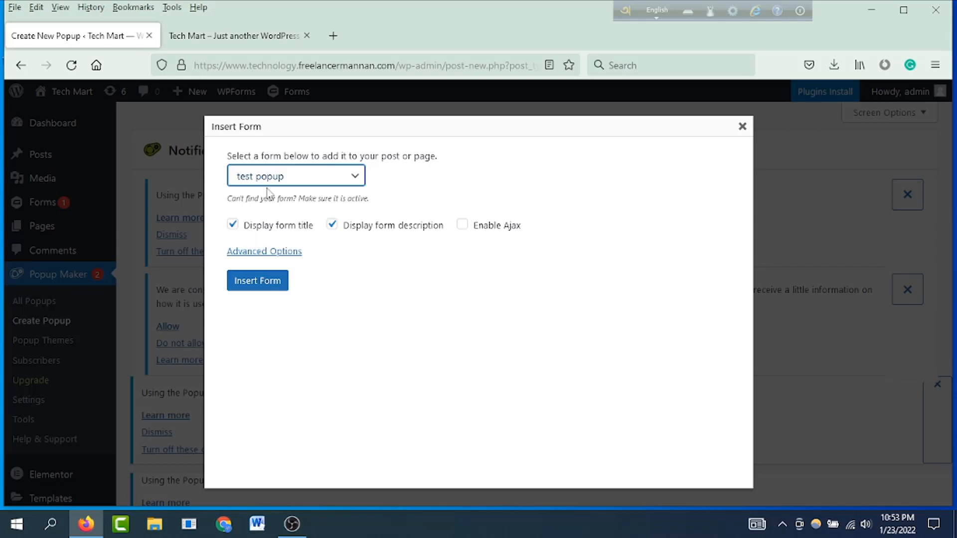
{"action": "left_click", "coordinate": [234, 226]}
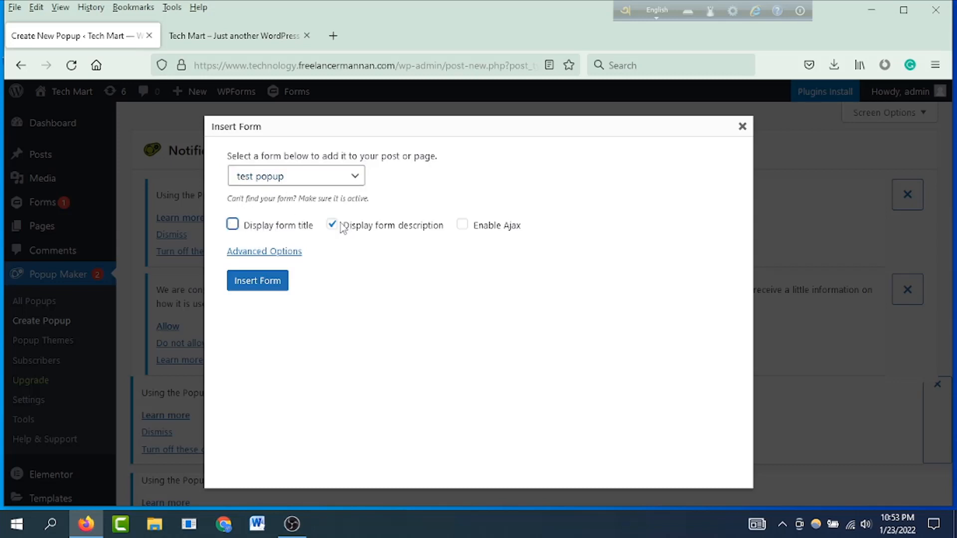
{"action": "left_click", "coordinate": [335, 228]}
{"action": "left_click", "coordinate": [262, 284]}
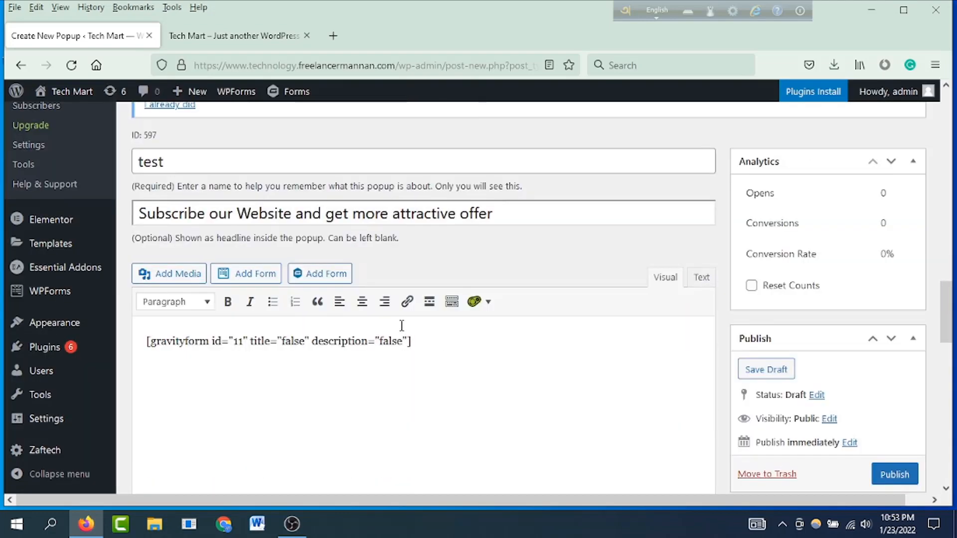
{"action": "left_click_drag", "start_coordinate": [455, 342], "coordinate": [128, 357]}
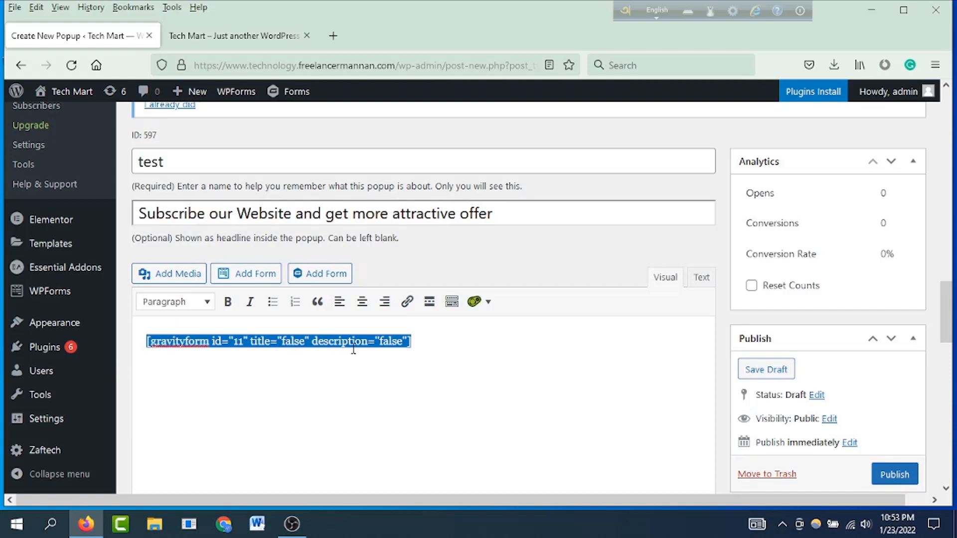
Add a Time Delay / Auto Open trigger with a 500 ms delay and a cookie that stops the popup once it is closed
{"action": "left_click", "coordinate": [441, 342]}
{"action": "scroll", "coordinate": [457, 347], "scroll_direction": "down", "scroll_amount": 3}
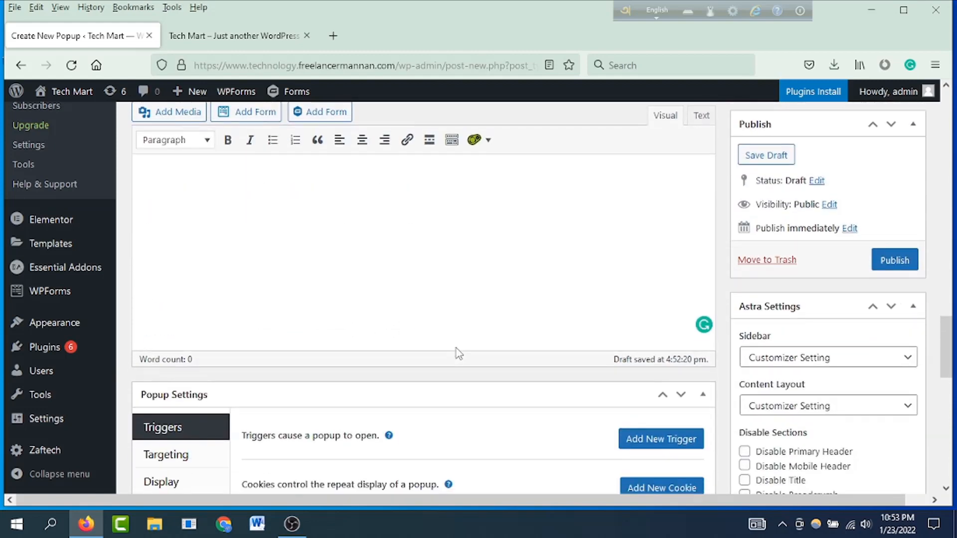
{"action": "scroll", "coordinate": [456, 348], "scroll_direction": "down", "scroll_amount": 2}
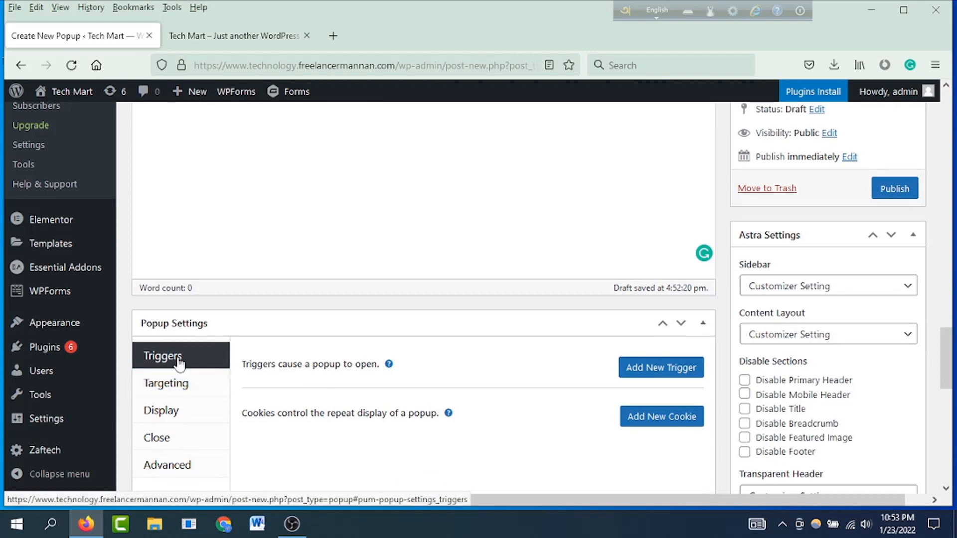
{"action": "left_click", "coordinate": [670, 370]}
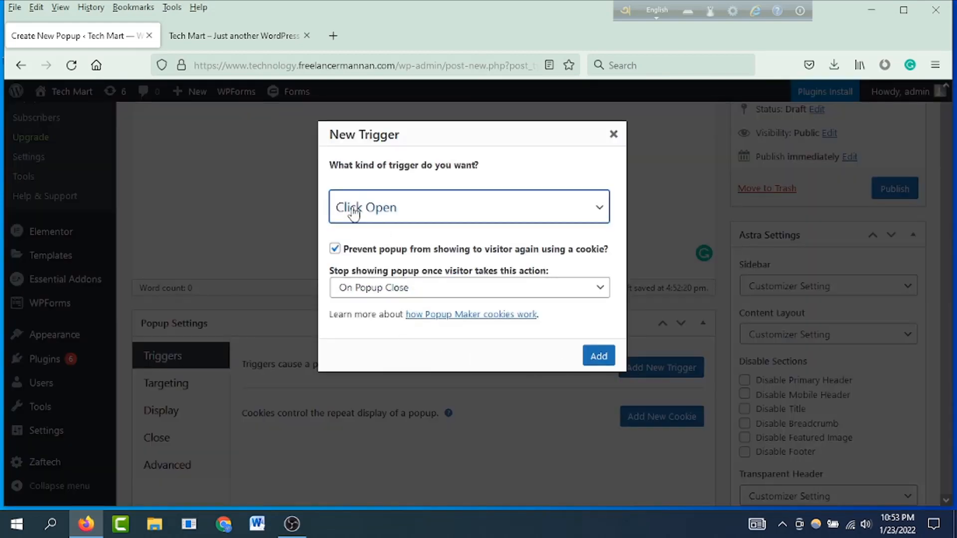
{"action": "left_click", "coordinate": [597, 211]}
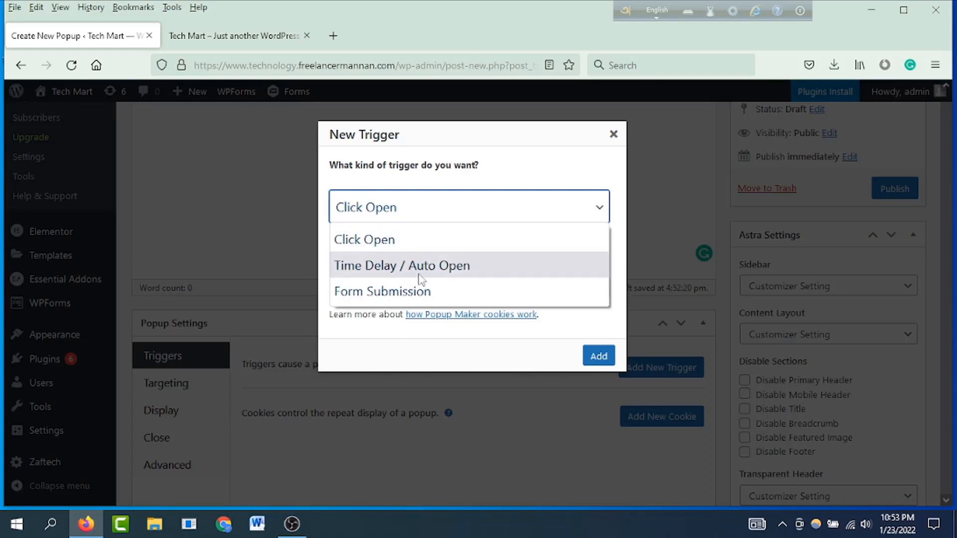
{"action": "left_click", "coordinate": [375, 269]}
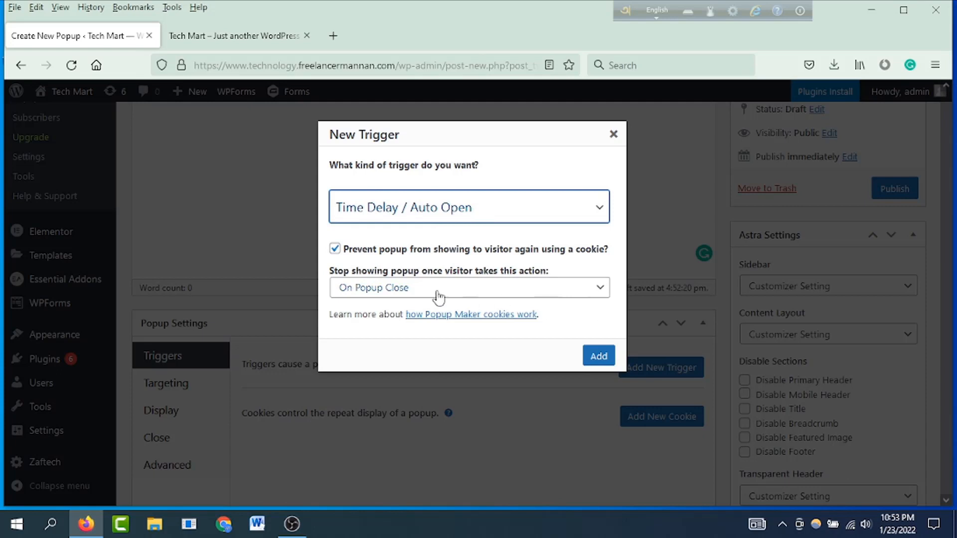
{"action": "left_click", "coordinate": [597, 355]}
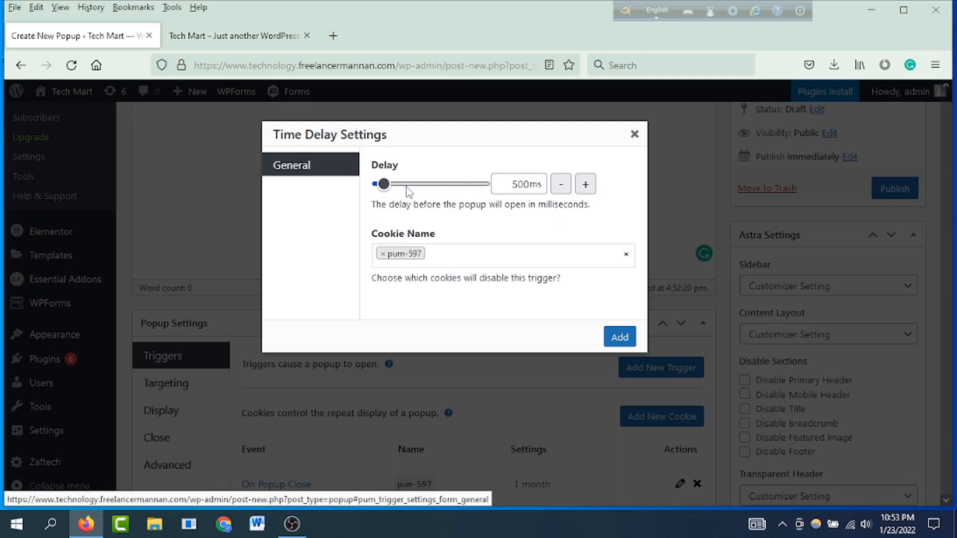
{"action": "mouse_move", "coordinate": [384, 185]}
{"action": "left_mouse_down"}
{"action": "mouse_move", "coordinate": [454, 202]}
{"action": "mouse_move", "coordinate": [383, 193]}
{"action": "left_mouse_up"}
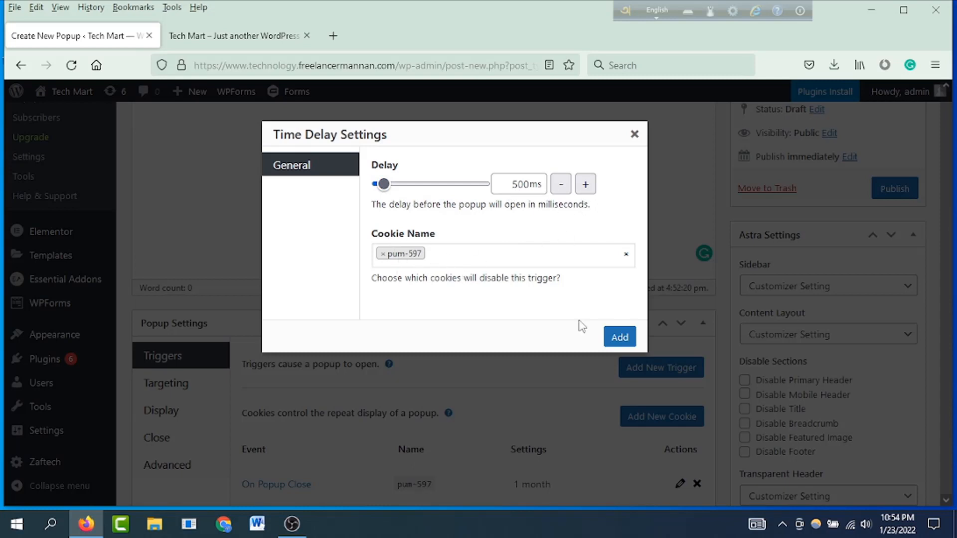
{"action": "left_click", "coordinate": [620, 337]}
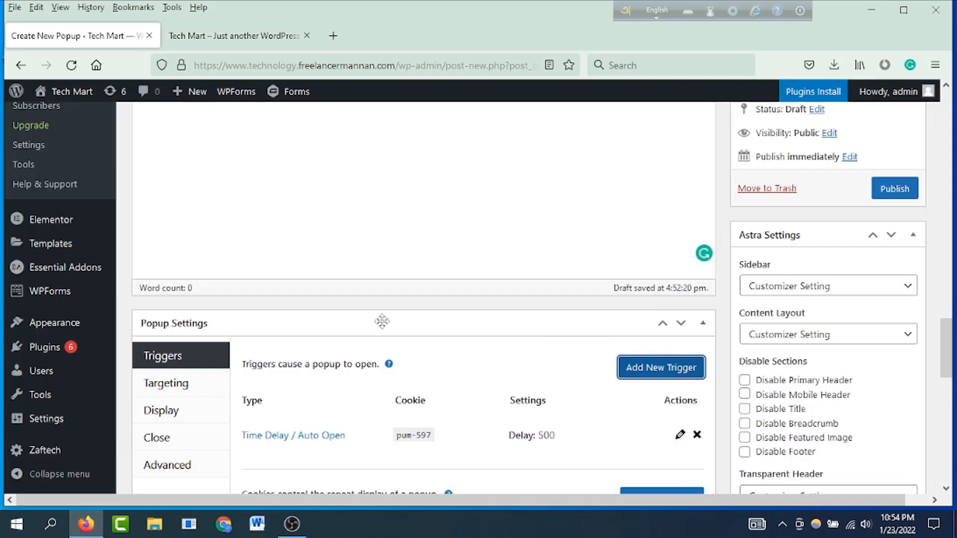
Target the popup to the site's Home Page with a targeting condition
{"action": "scroll", "coordinate": [398, 326], "scroll_direction": "down", "scroll_amount": 3}
{"action": "scroll", "coordinate": [527, 331], "scroll_direction": "down", "scroll_amount": 2}
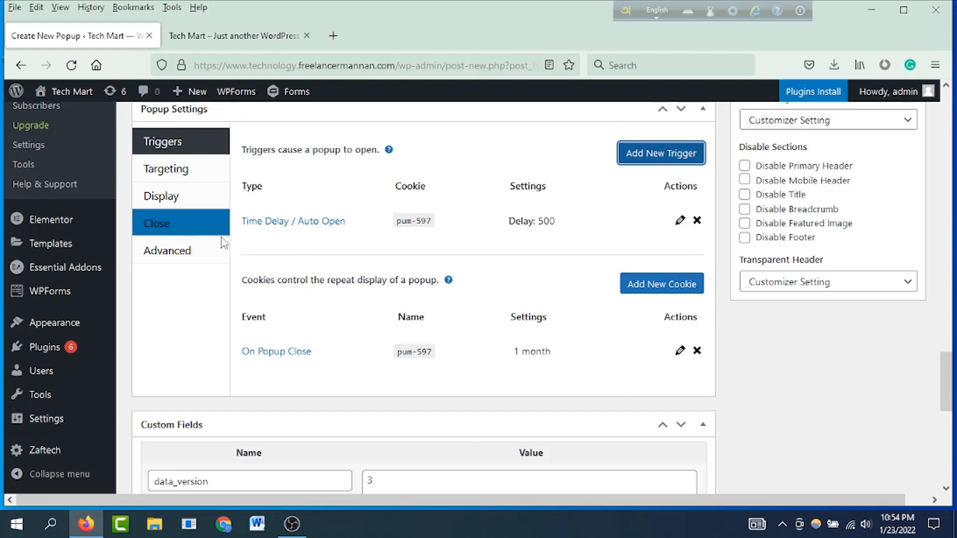
{"action": "left_click", "coordinate": [177, 174]}
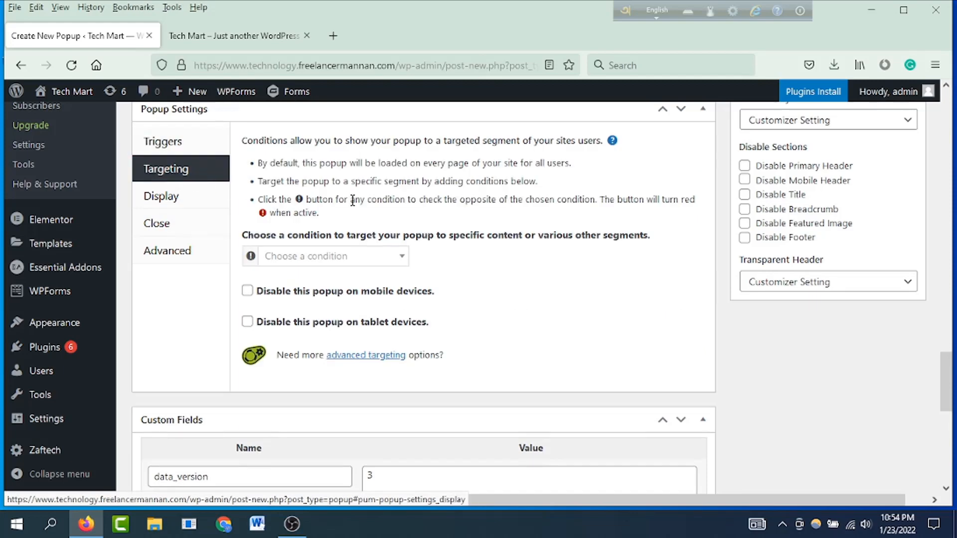
{"action": "left_click", "coordinate": [401, 260]}
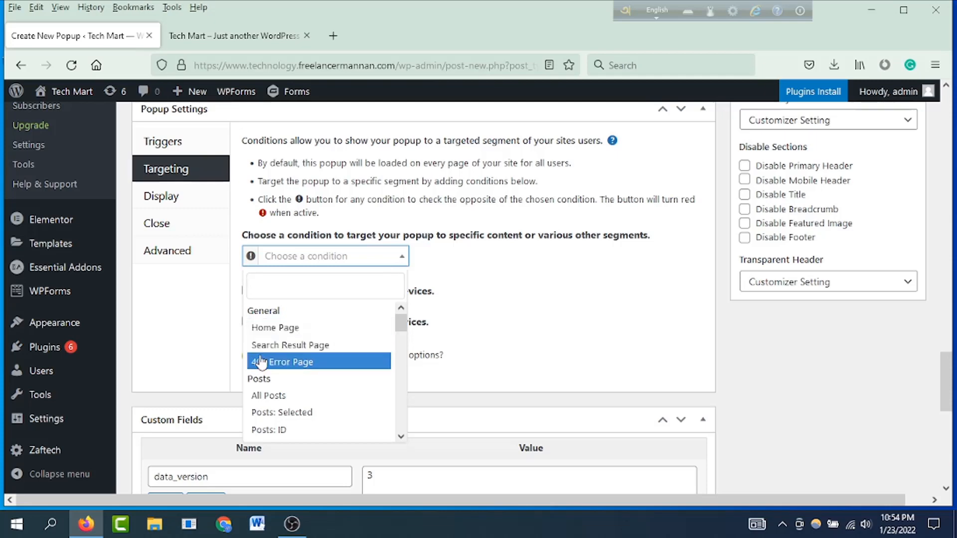
{"action": "scroll", "coordinate": [298, 377], "scroll_direction": "down", "scroll_amount": 1}
{"action": "scroll", "coordinate": [298, 377], "scroll_direction": "down", "scroll_amount": 1}
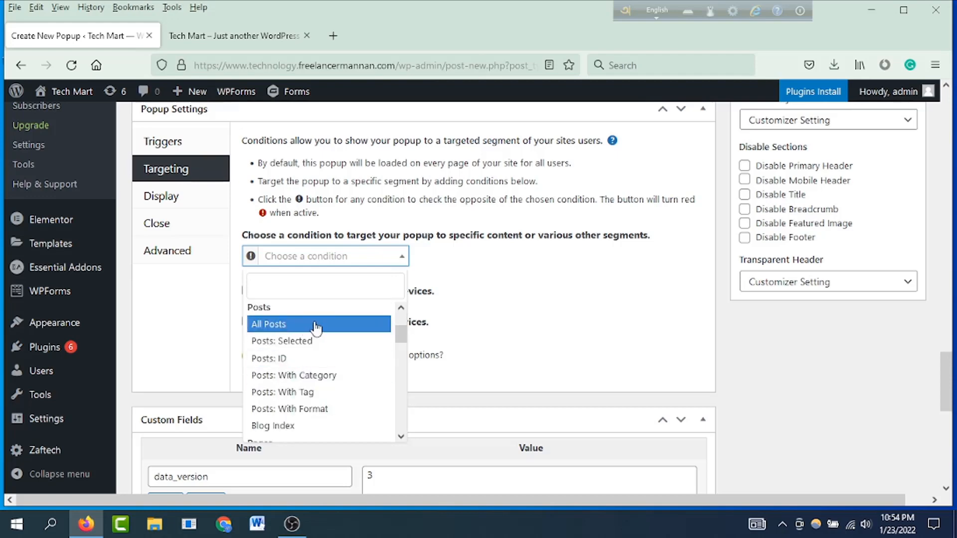
{"action": "scroll", "coordinate": [323, 393], "scroll_direction": "down", "scroll_amount": 3}
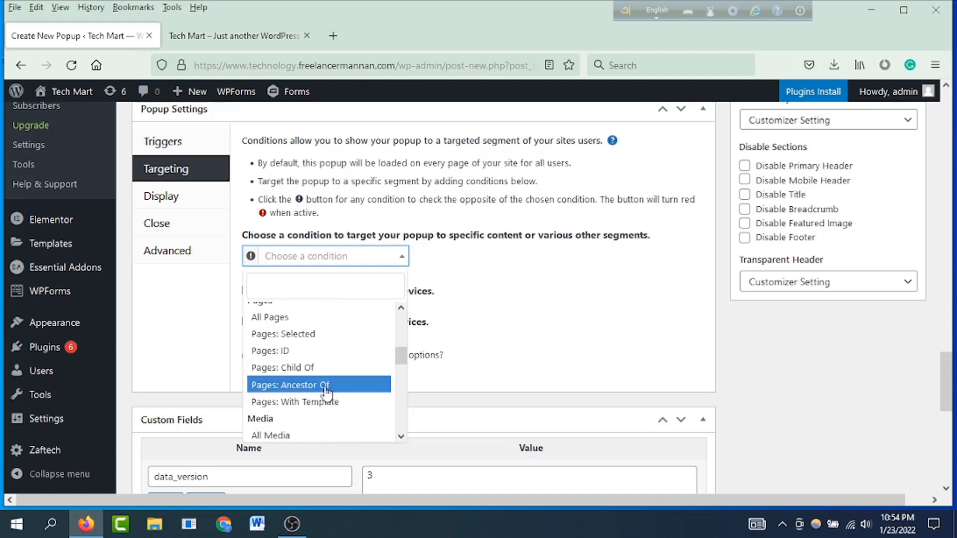
{"action": "scroll", "coordinate": [314, 397], "scroll_direction": "up", "scroll_amount": 2}
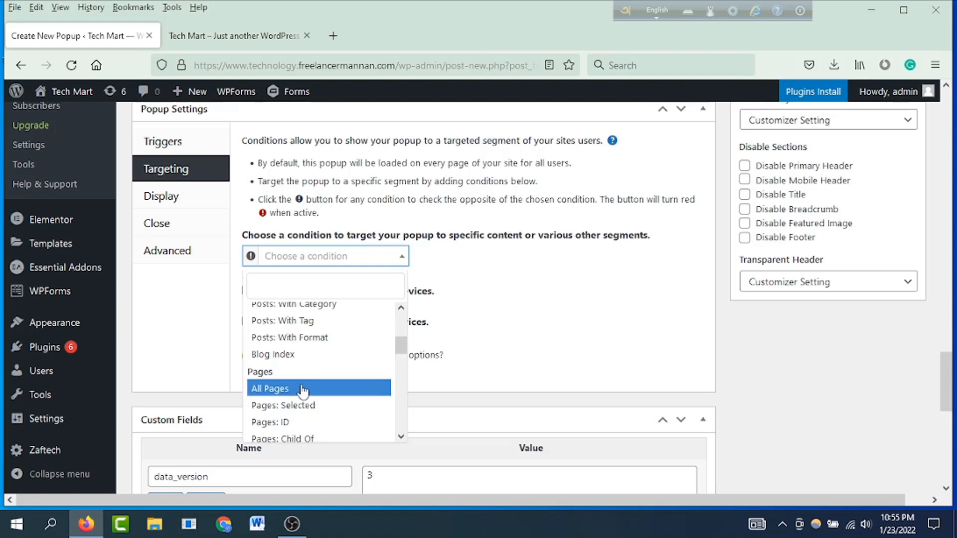
{"action": "scroll", "coordinate": [306, 391], "scroll_direction": "up", "scroll_amount": 3}
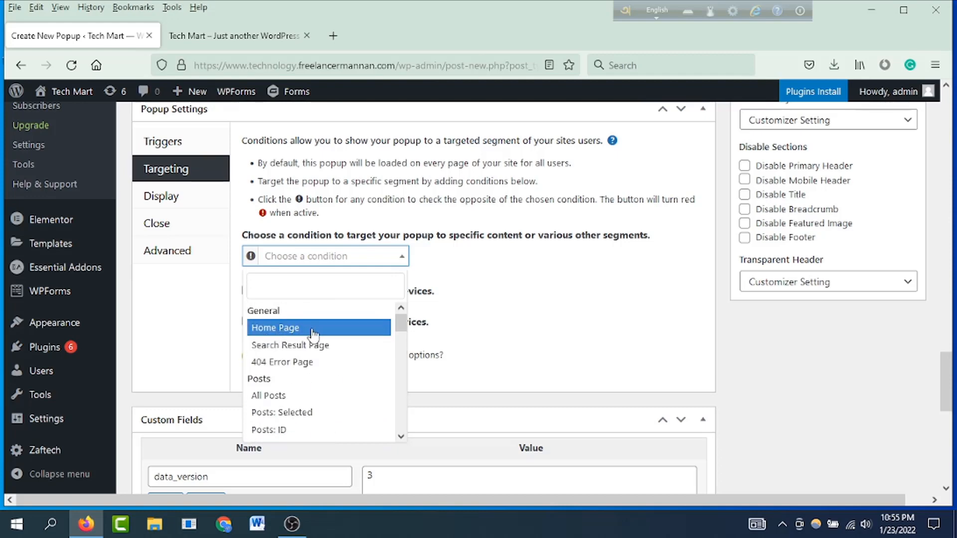
{"action": "left_click", "coordinate": [289, 328]}
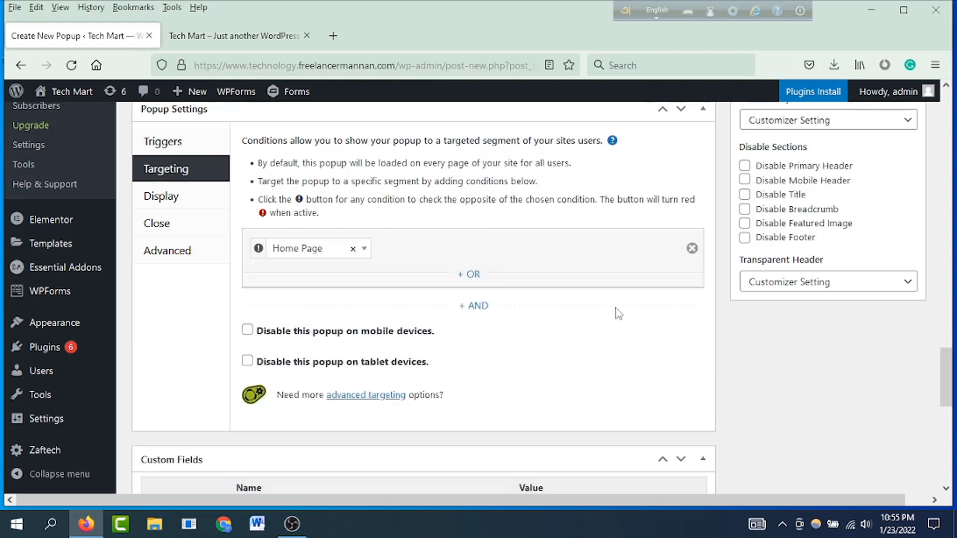
{"action": "scroll", "coordinate": [629, 301], "scroll_direction": "down", "scroll_amount": 3}
{"action": "scroll", "coordinate": [630, 301], "scroll_direction": "up", "scroll_amount": 3}
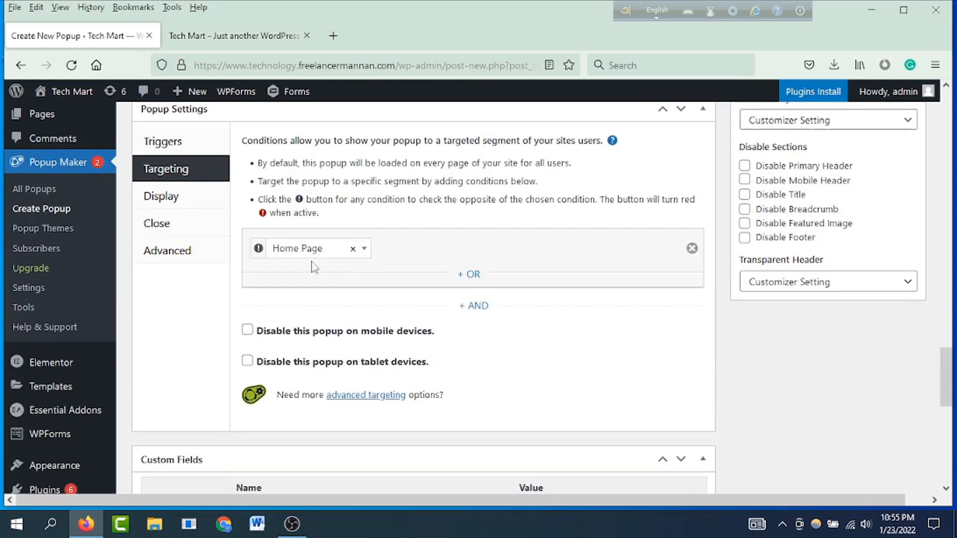
Apply the Center Popup display preset and set the popup theme to Enterprise Blue
{"action": "left_click", "coordinate": [163, 197]}
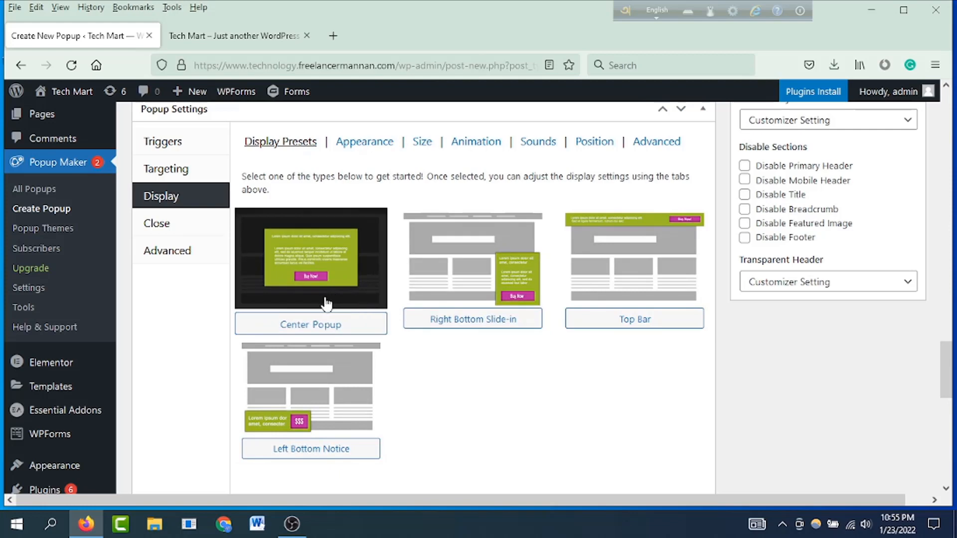
{"action": "left_click", "coordinate": [307, 274]}
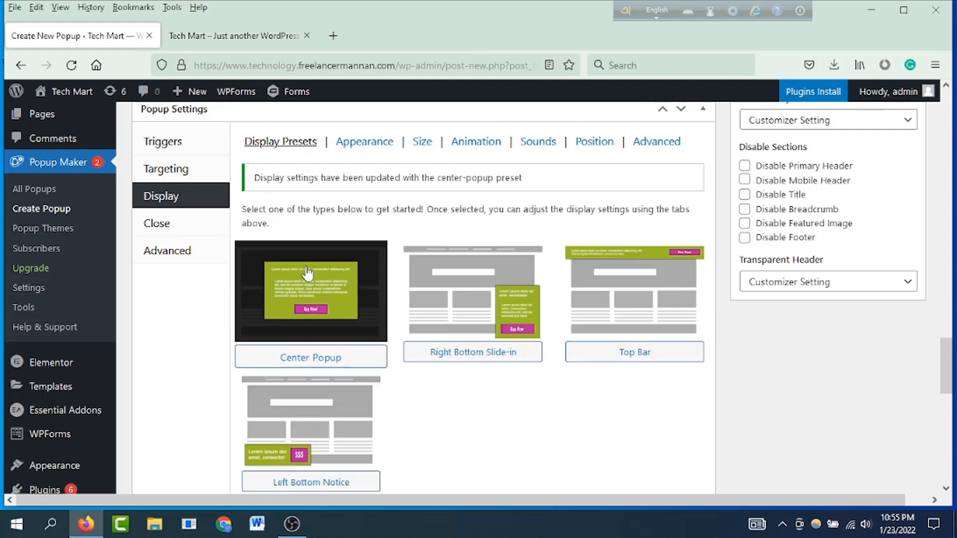
{"action": "left_click", "coordinate": [365, 142]}
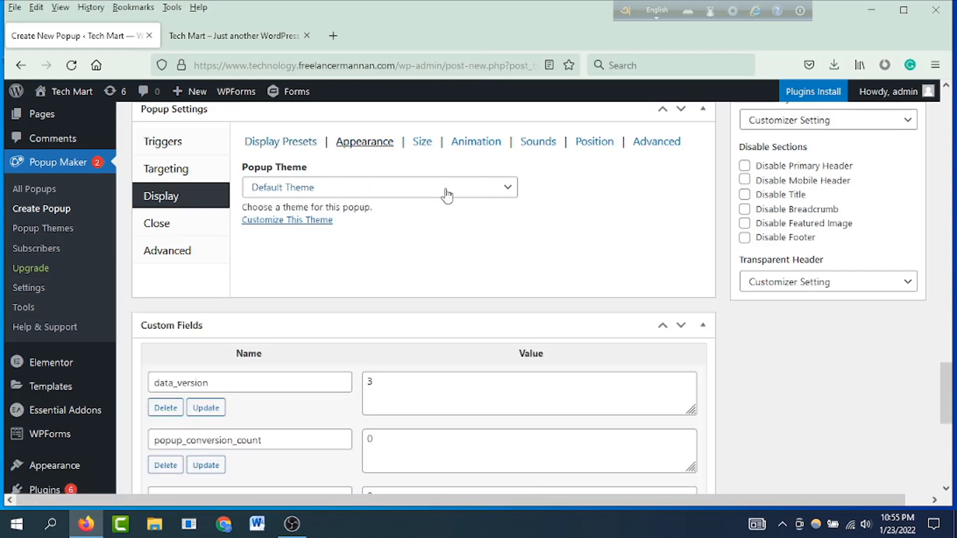
{"action": "left_click", "coordinate": [513, 191]}
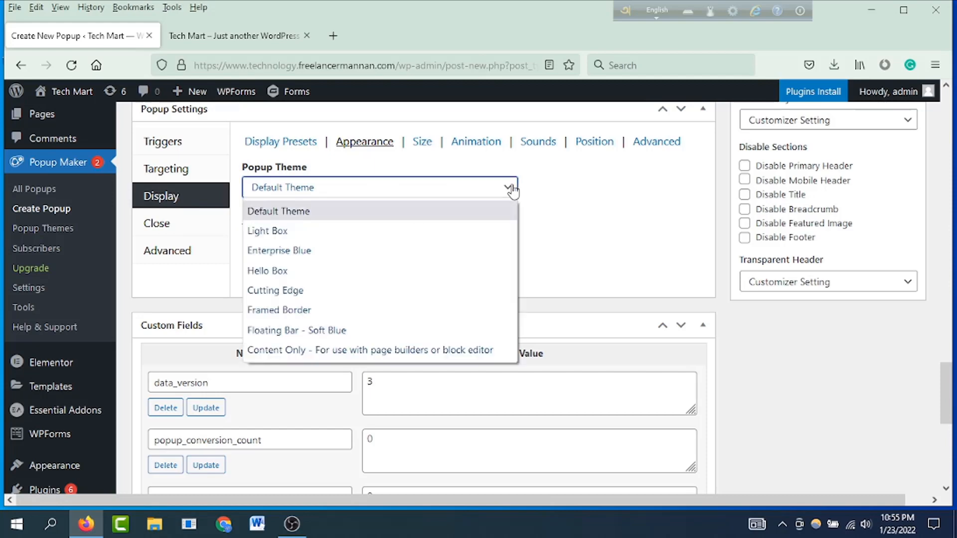
{"action": "left_click", "coordinate": [298, 254]}
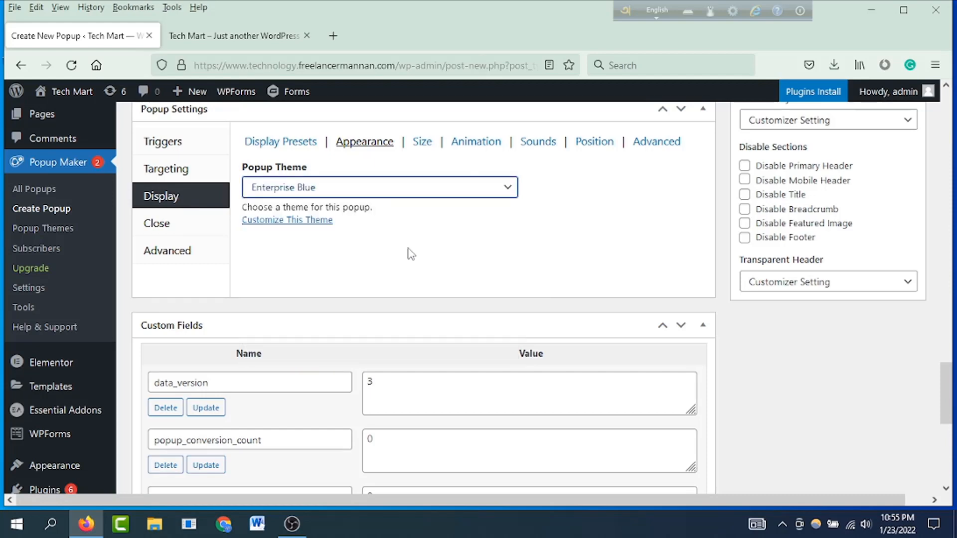
Set the popup's display size to Tiny - 30%
{"action": "left_click", "coordinate": [422, 147]}
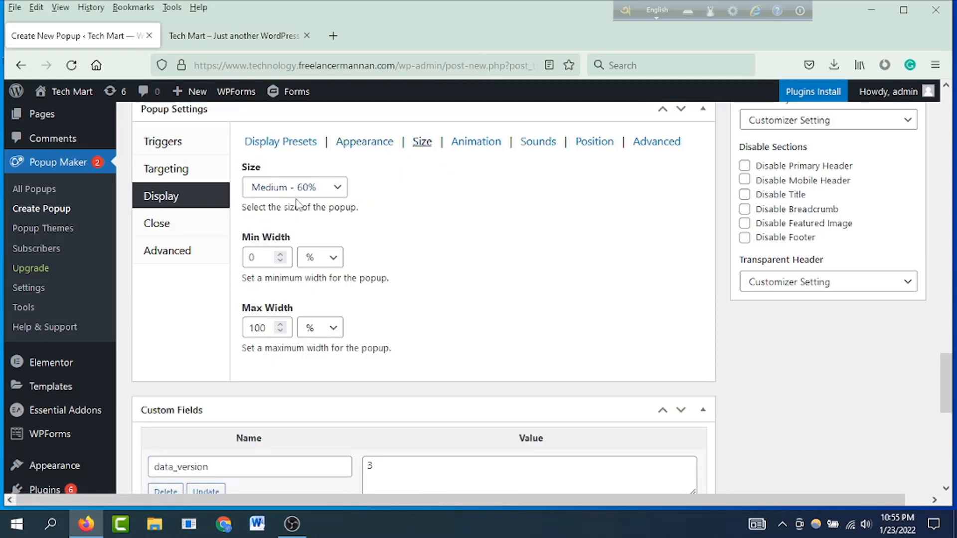
{"action": "left_click", "coordinate": [339, 191]}
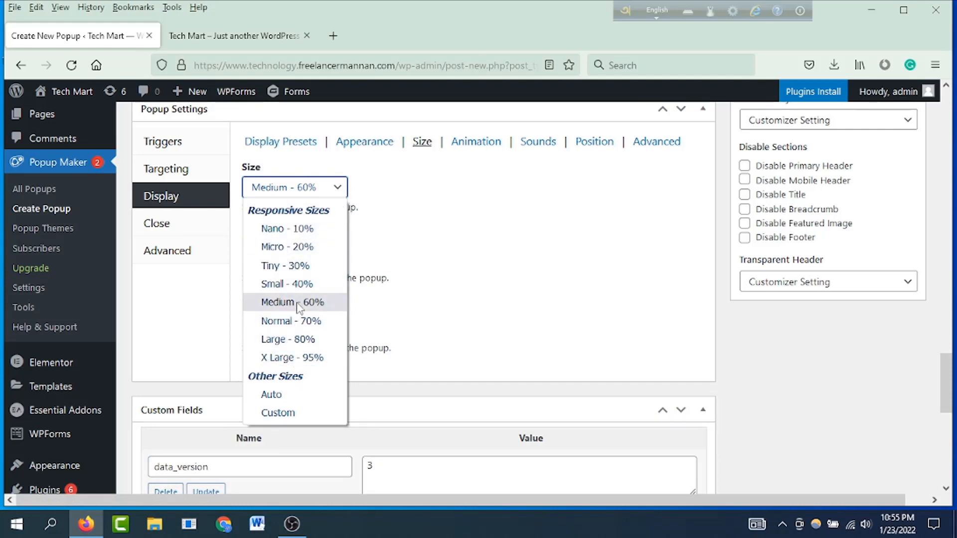
{"action": "left_click", "coordinate": [287, 267]}
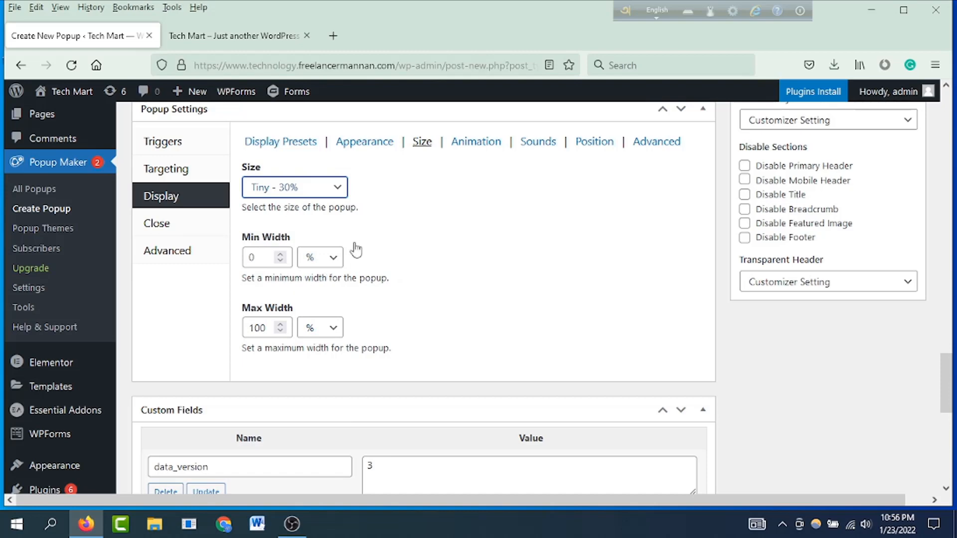
Set the popup's animation type to Slide with a Top Center origin and a speed of 450 ms
{"action": "left_click", "coordinate": [475, 143]}
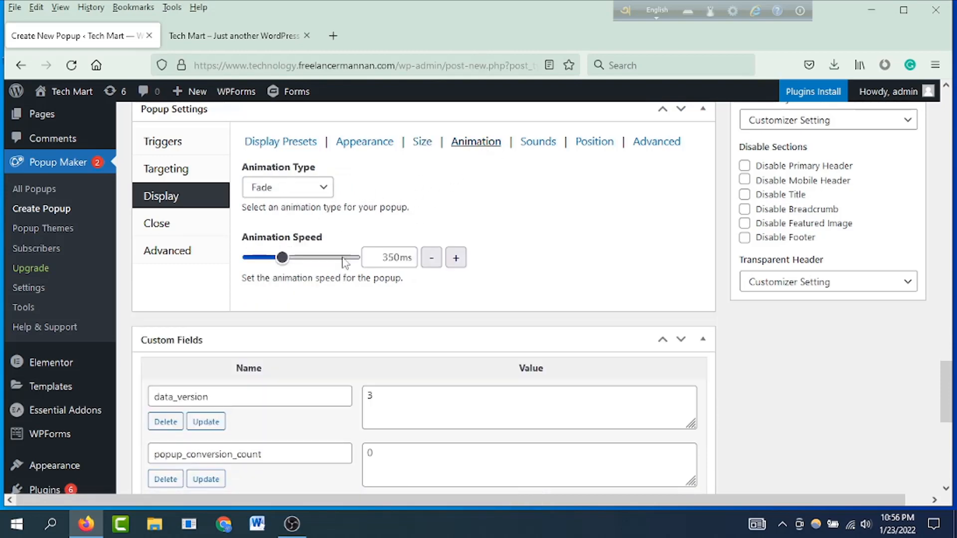
{"action": "left_click", "coordinate": [324, 188]}
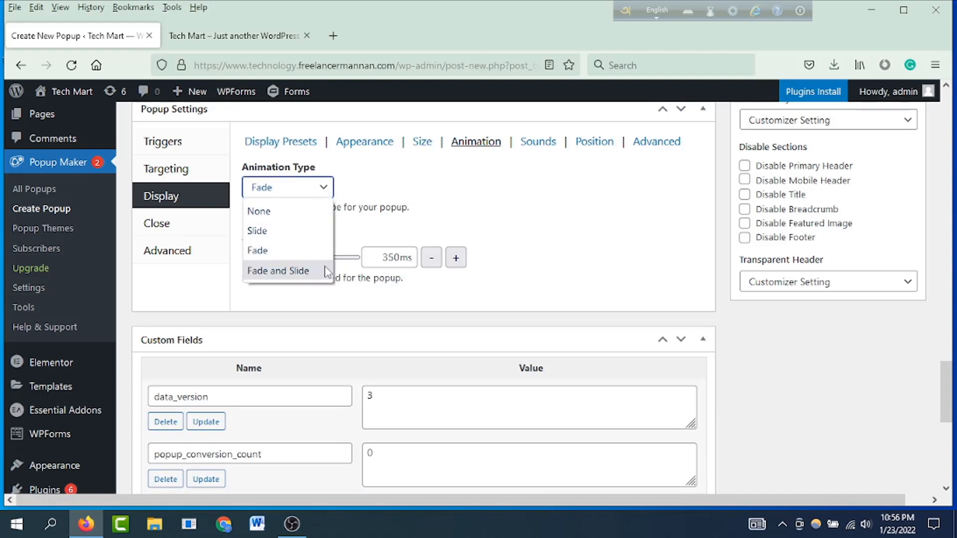
{"action": "left_click", "coordinate": [277, 237]}
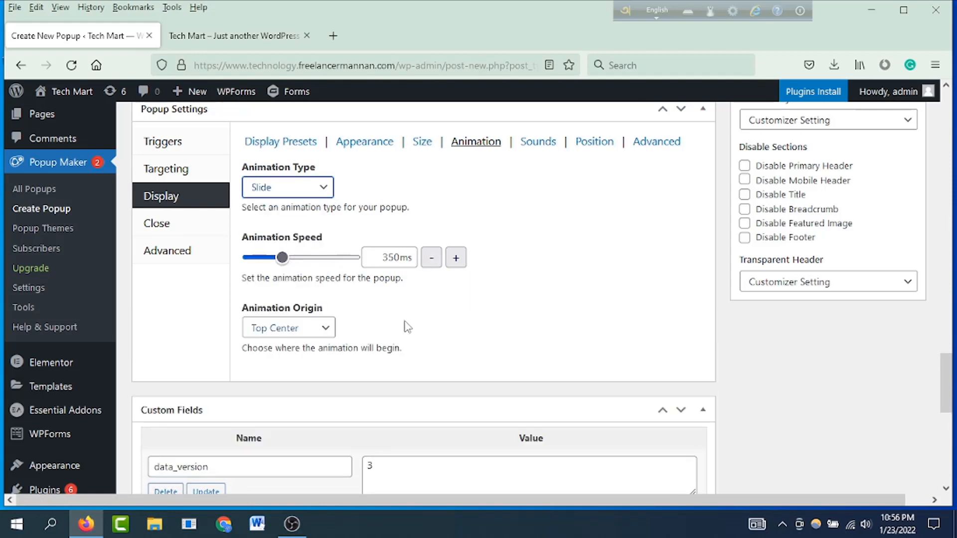
{"action": "left_click", "coordinate": [319, 330]}
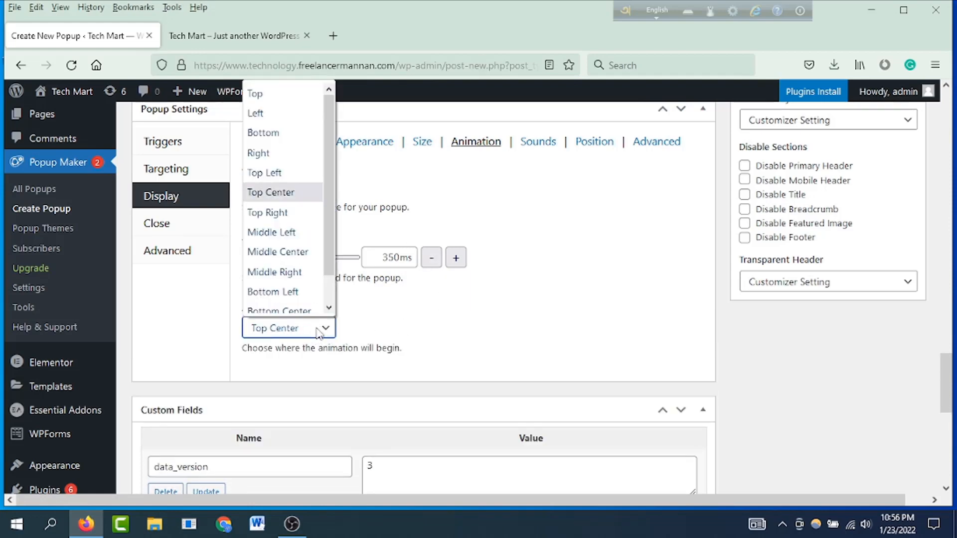
{"action": "left_click", "coordinate": [318, 331]}
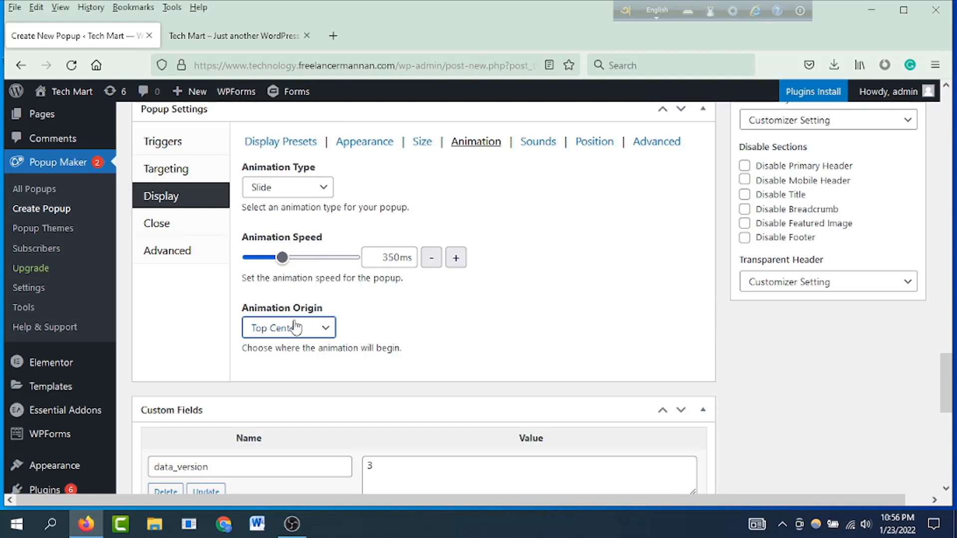
{"action": "left_click", "coordinate": [325, 329]}
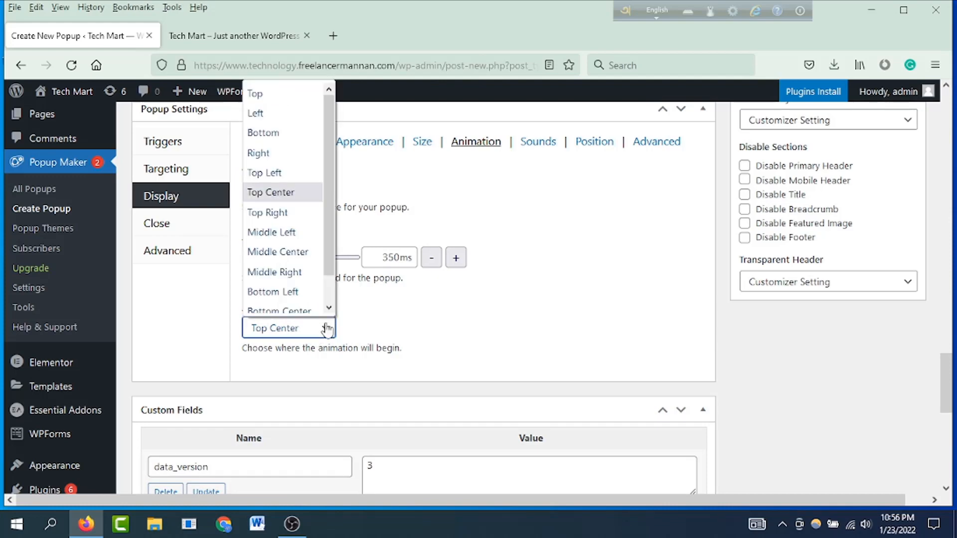
{"action": "left_click", "coordinate": [290, 197]}
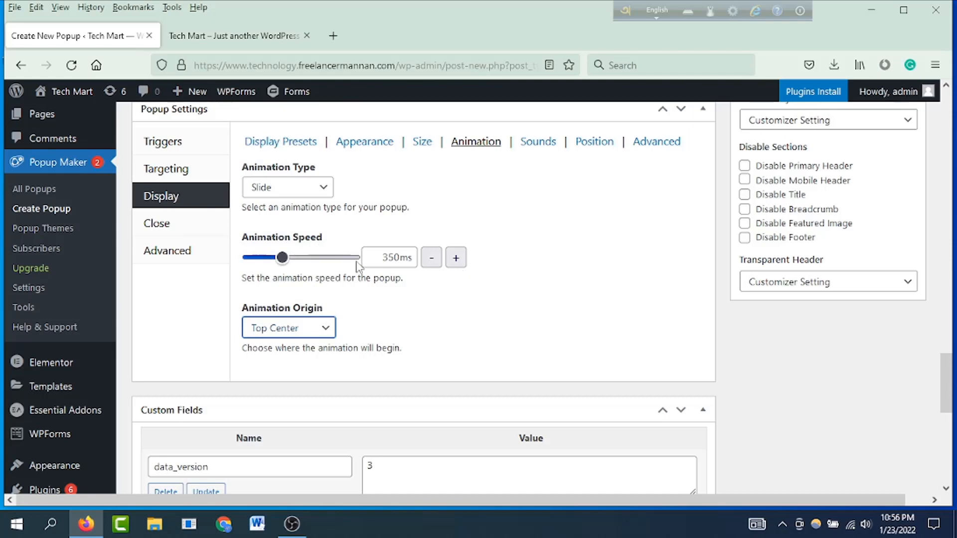
{"action": "left_click_drag", "start_coordinate": [277, 264], "coordinate": [293, 265]}
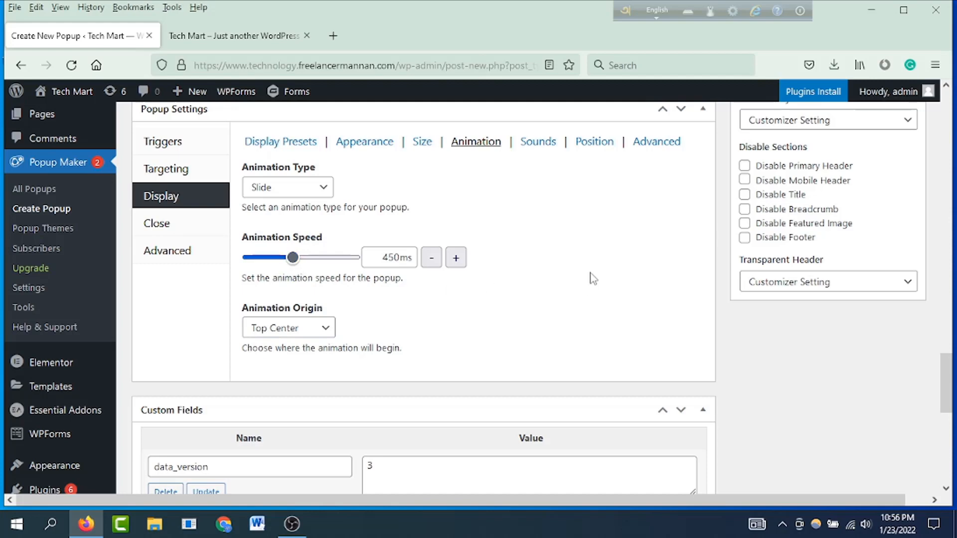
Review the popup's sound, position and advanced display options, including the available opening sounds
{"action": "left_click", "coordinate": [541, 143]}
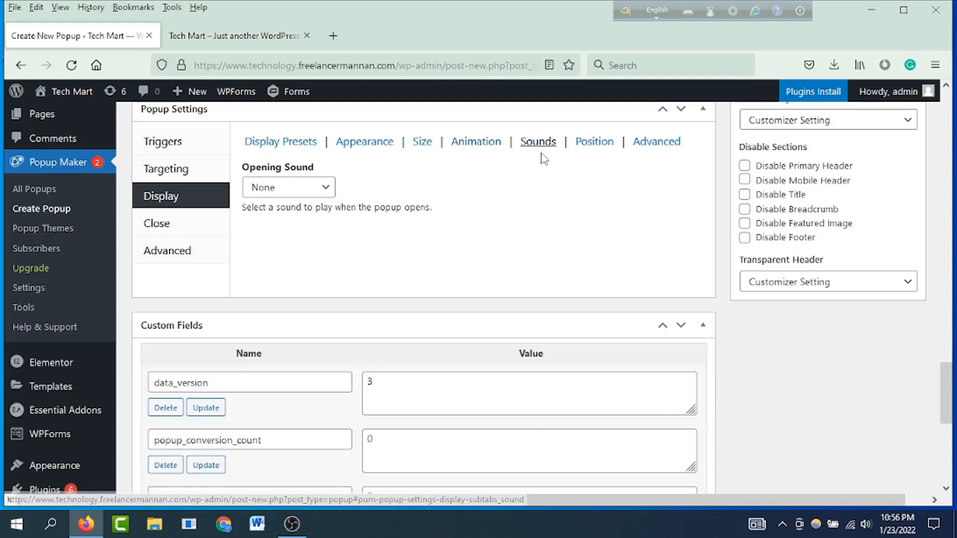
{"action": "left_click", "coordinate": [324, 189]}
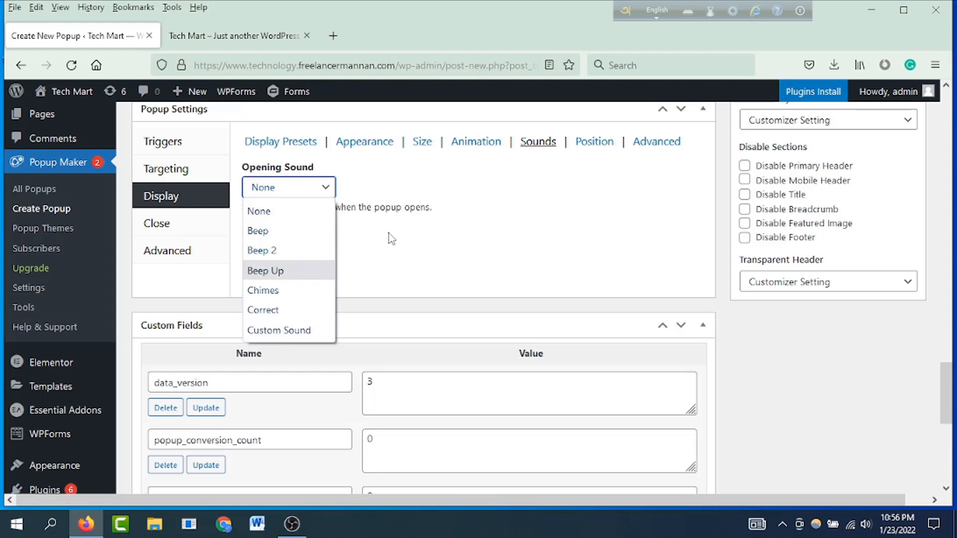
{"action": "left_click", "coordinate": [476, 219]}
{"action": "left_click", "coordinate": [595, 143]}
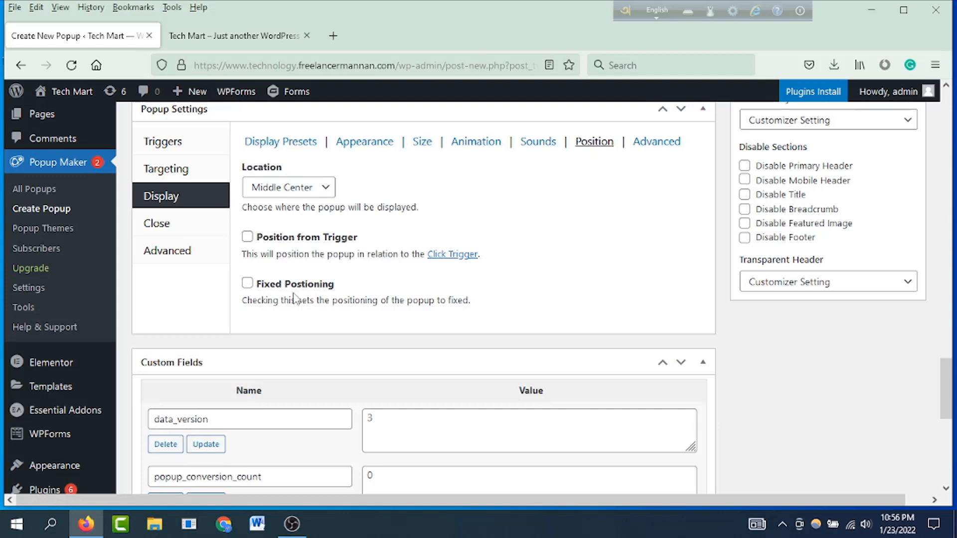
{"action": "left_click", "coordinate": [654, 142]}
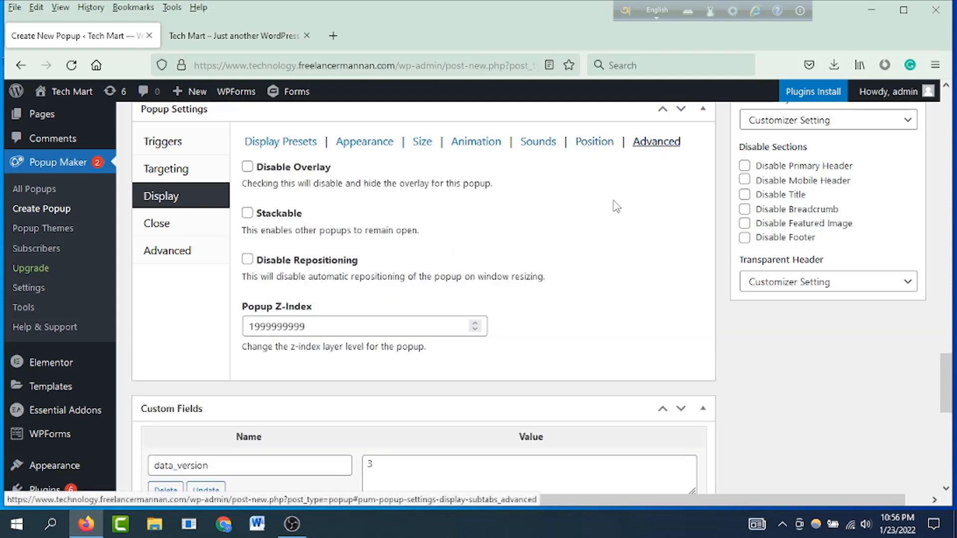
{"action": "left_click", "coordinate": [538, 143]}
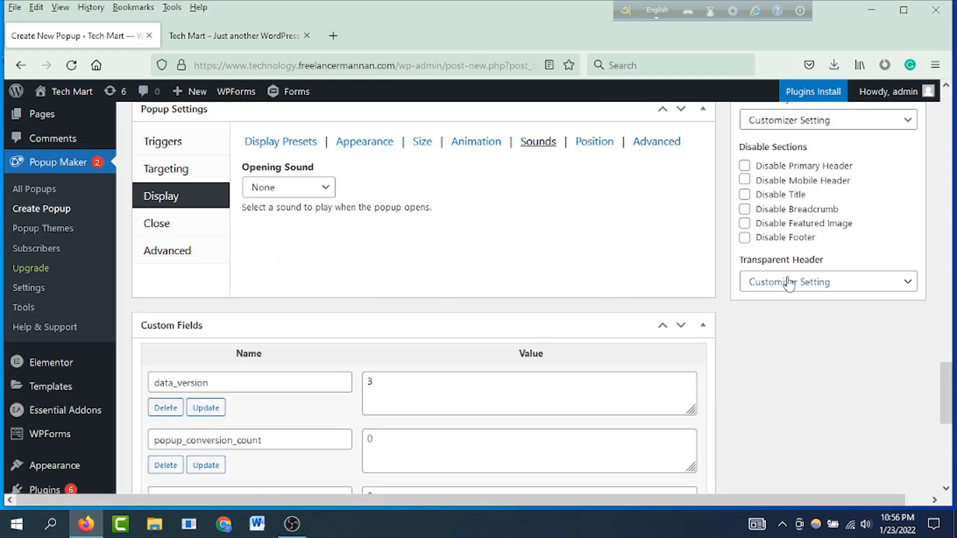
Publish the popup and view the live site in a new browser tab to check it
{"action": "scroll", "coordinate": [791, 276], "scroll_direction": "up", "scroll_amount": 5}
{"action": "left_click", "coordinate": [908, 264]}
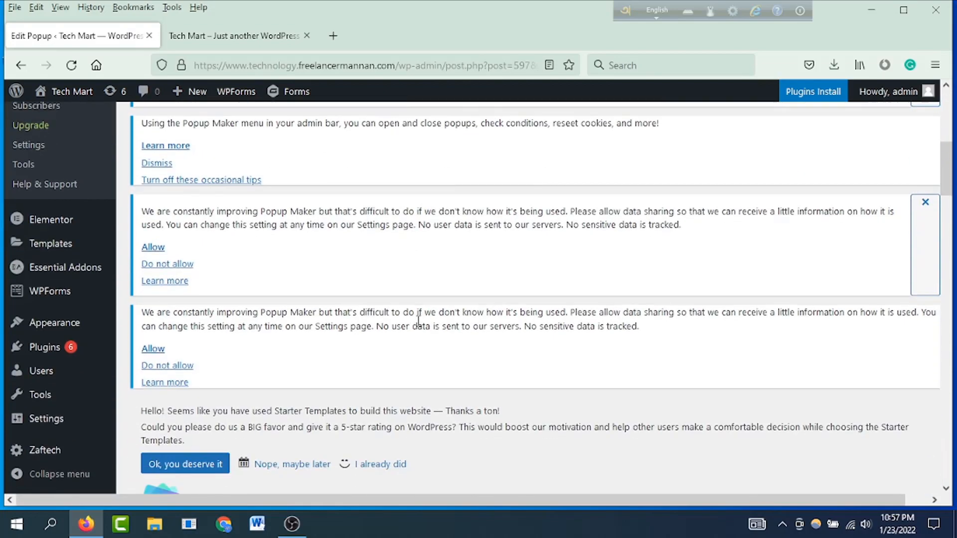
{"action": "scroll", "coordinate": [418, 327], "scroll_direction": "up", "scroll_amount": 10}
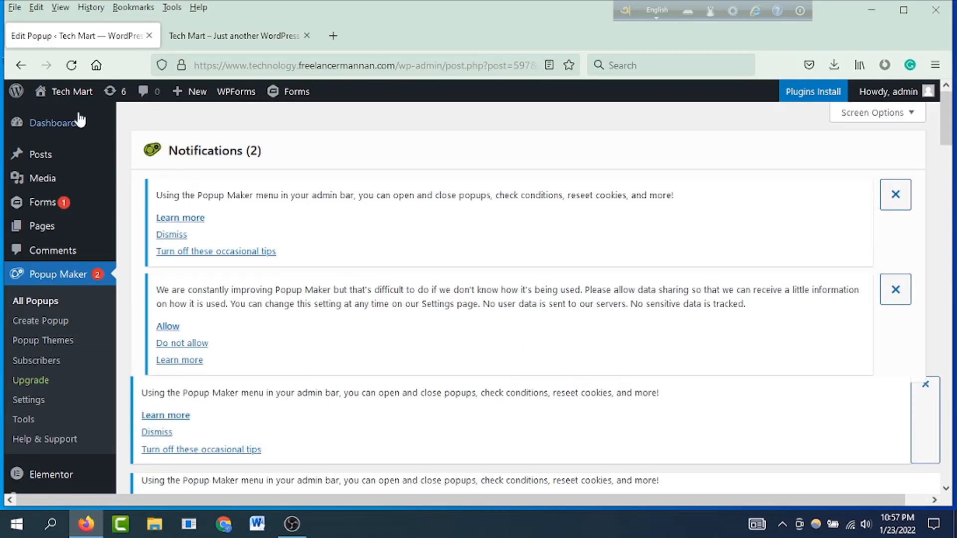
{"action": "mouse_move", "coordinate": [56, 100]}
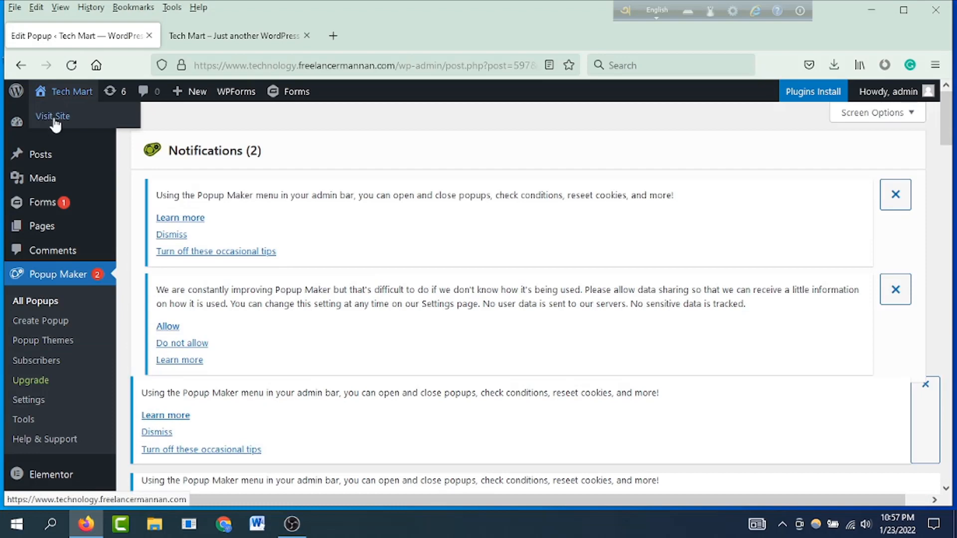
{"action": "right_click", "coordinate": [55, 124]}
{"action": "left_click", "coordinate": [103, 133]}
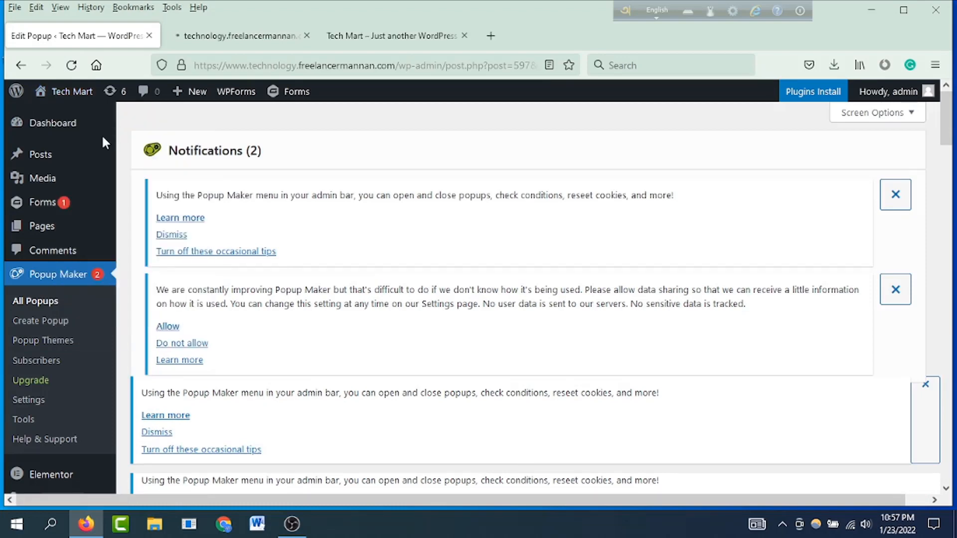
{"action": "left_click", "coordinate": [225, 38]}
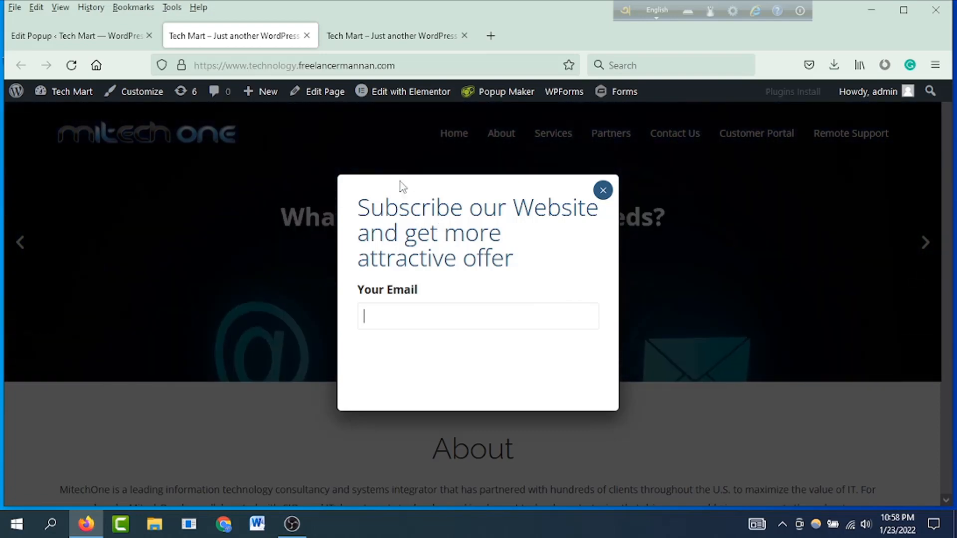
Return to the WordPress admin and disable the popup named test in the list of all popups
{"action": "left_click", "coordinate": [67, 36]}
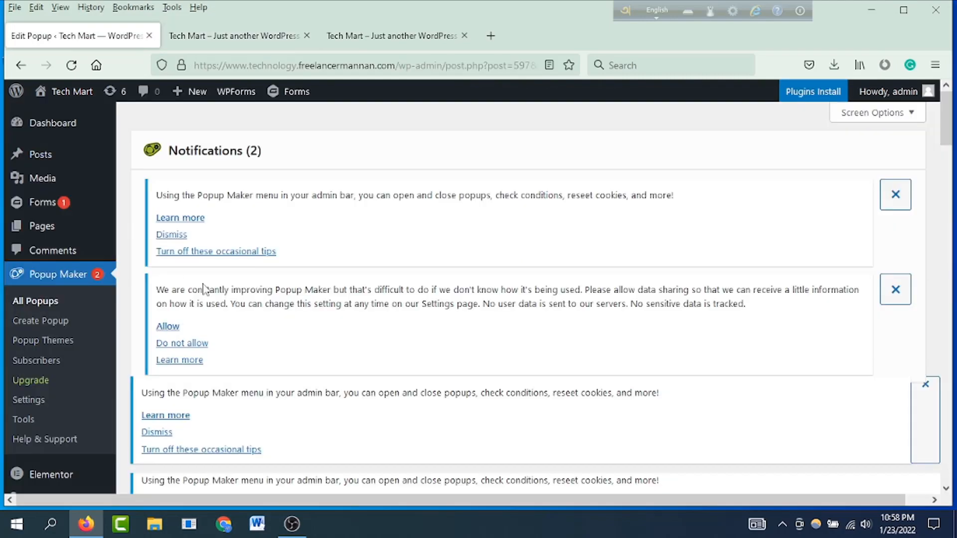
{"action": "scroll", "coordinate": [205, 289], "scroll_direction": "down", "scroll_amount": 2}
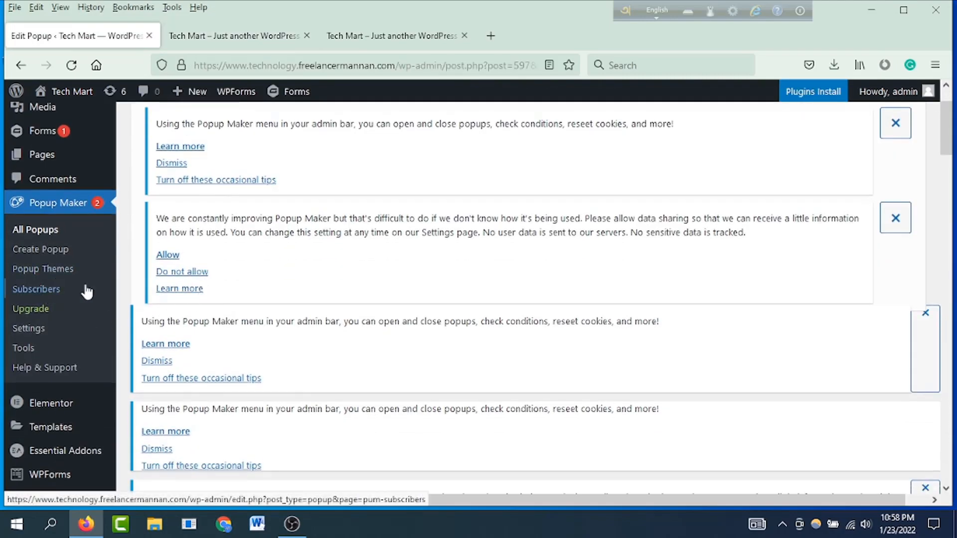
{"action": "scroll", "coordinate": [200, 300], "scroll_direction": "down", "scroll_amount": 5}
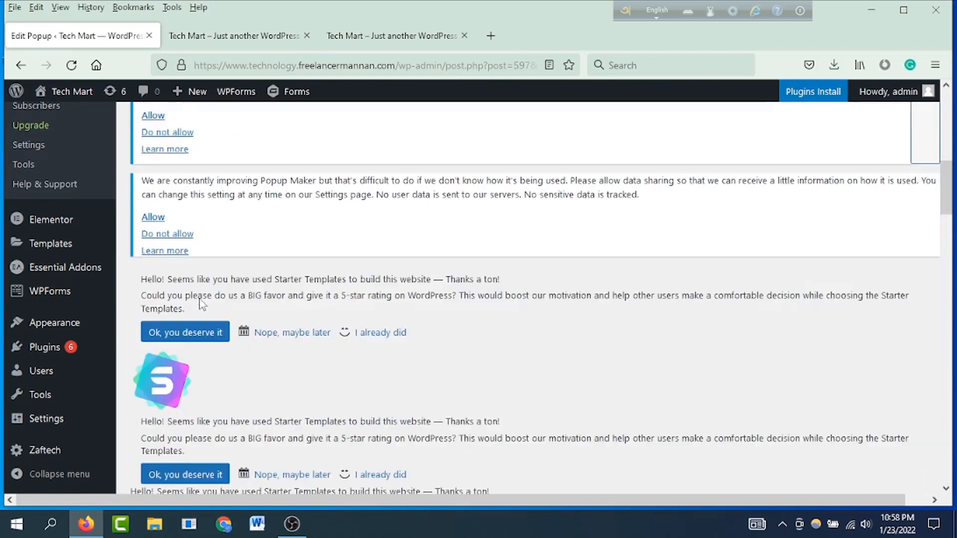
{"action": "scroll", "coordinate": [201, 304], "scroll_direction": "down", "scroll_amount": 15}
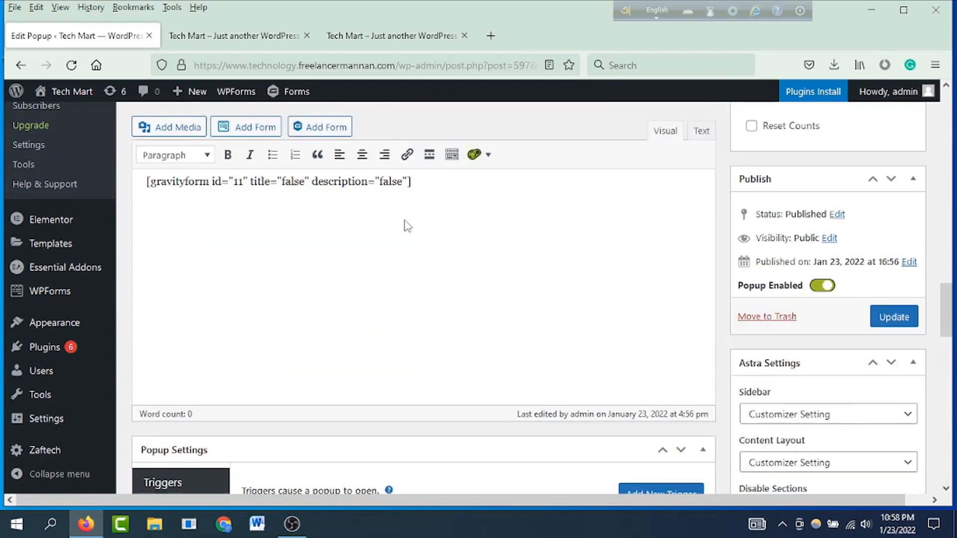
{"action": "scroll", "coordinate": [429, 182], "scroll_direction": "up", "scroll_amount": 4}
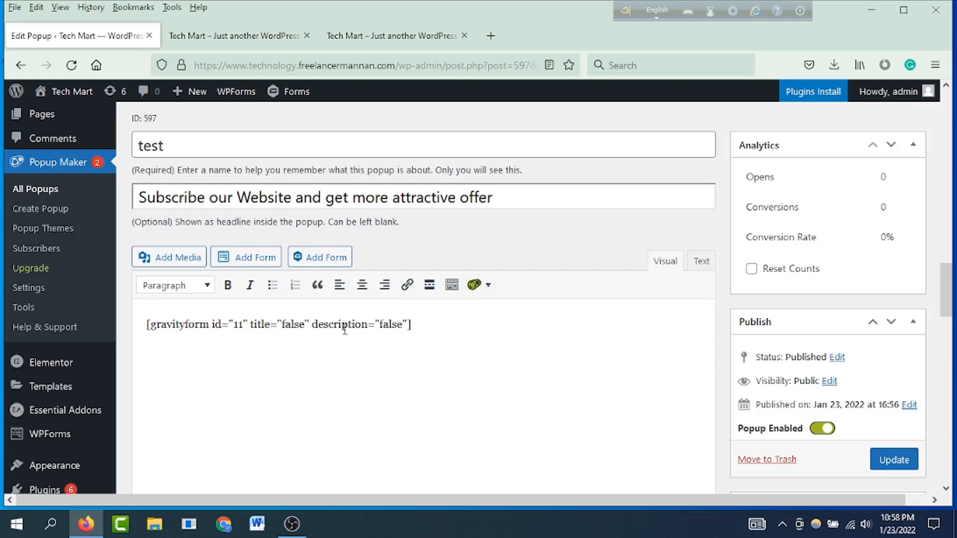
{"action": "left_click", "coordinate": [38, 209]}
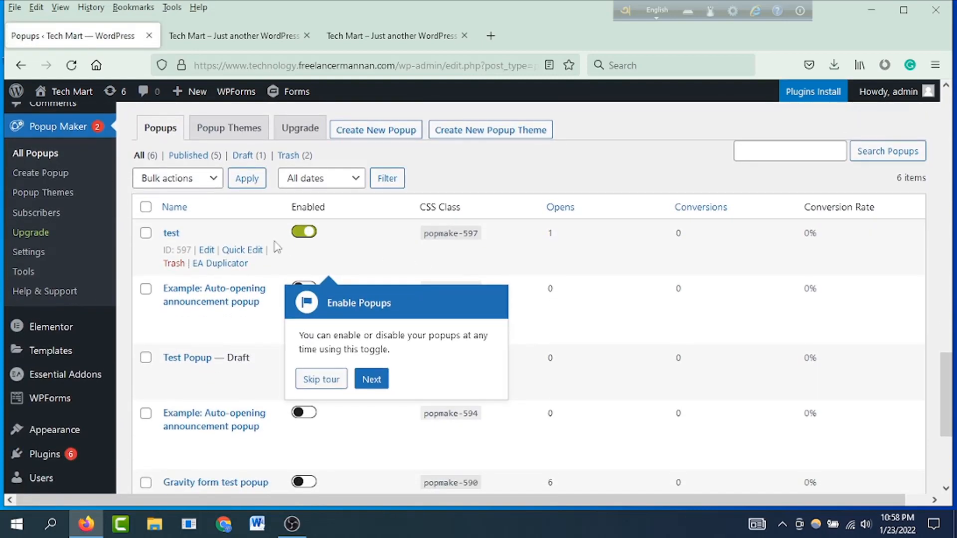
{"action": "left_click", "coordinate": [301, 232]}
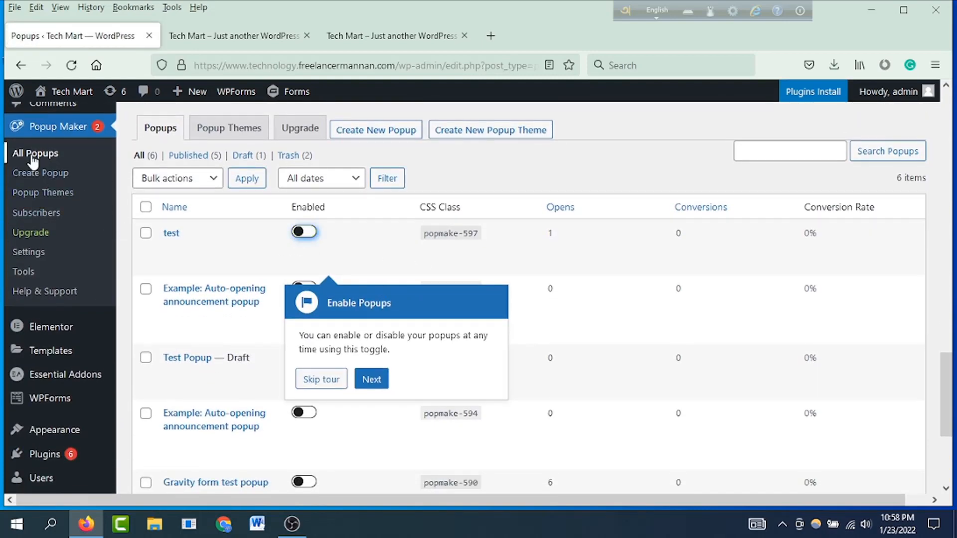
Create a new popup and name it test2
{"action": "left_click", "coordinate": [50, 172]}
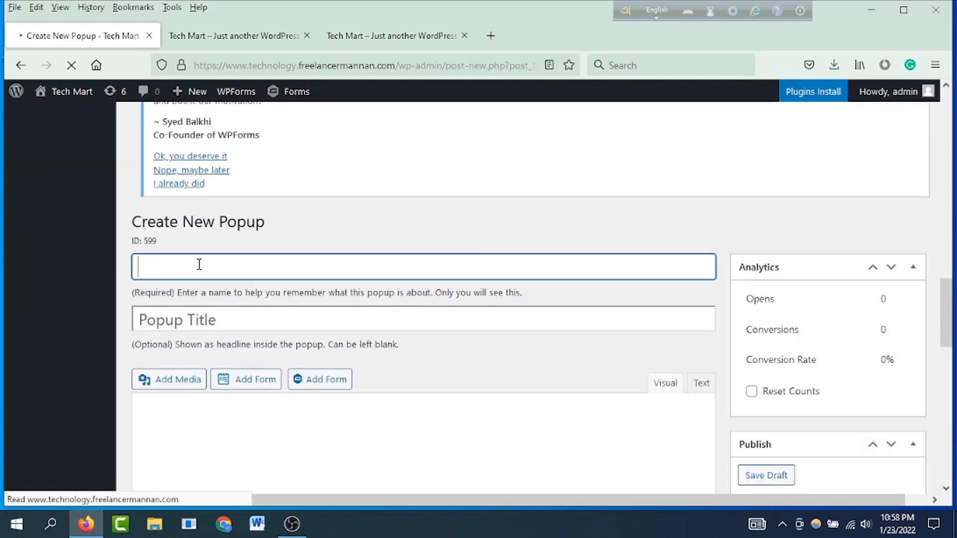
{"action": "scroll", "coordinate": [194, 262], "scroll_direction": "up", "scroll_amount": 10}
{"action": "scroll", "coordinate": [194, 269], "scroll_direction": "down", "scroll_amount": 5}
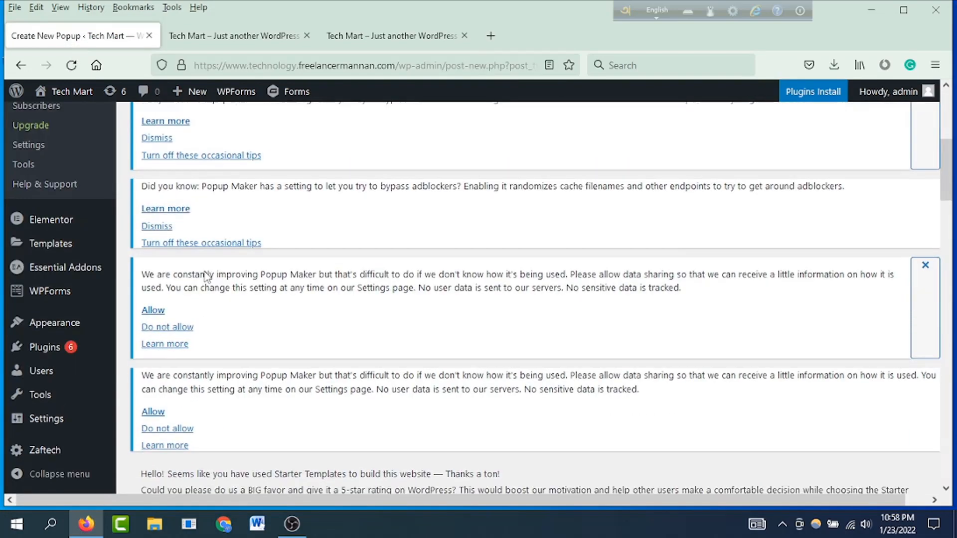
{"action": "scroll", "coordinate": [207, 277], "scroll_direction": "down", "scroll_amount": 10}
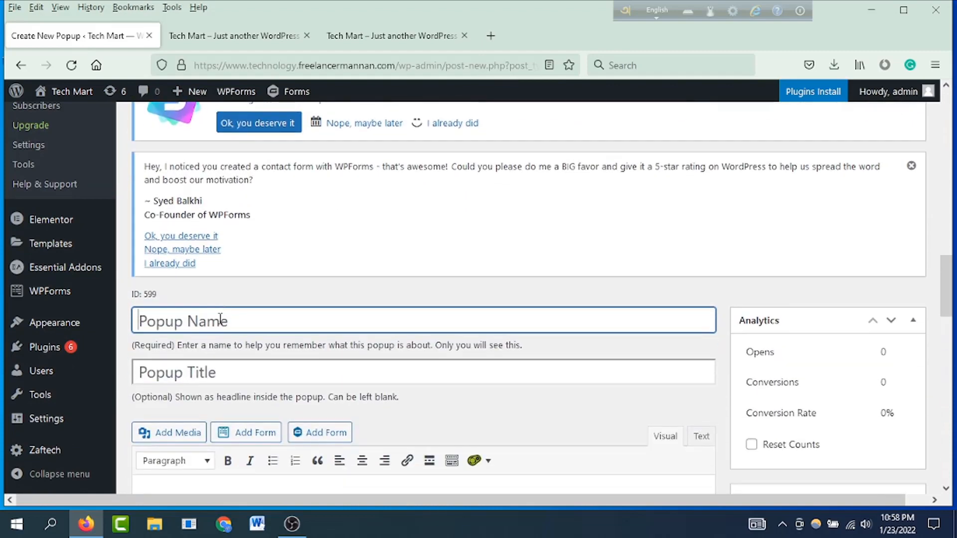
{"action": "type", "text": "test2"}
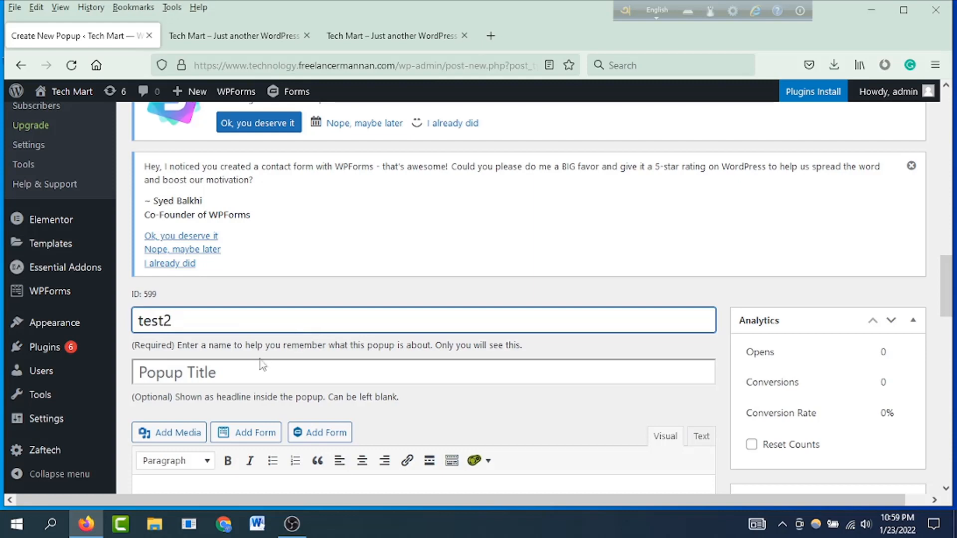
Give the new popup the title "Welcome to our Website"
{"action": "left_click", "coordinate": [252, 375]}
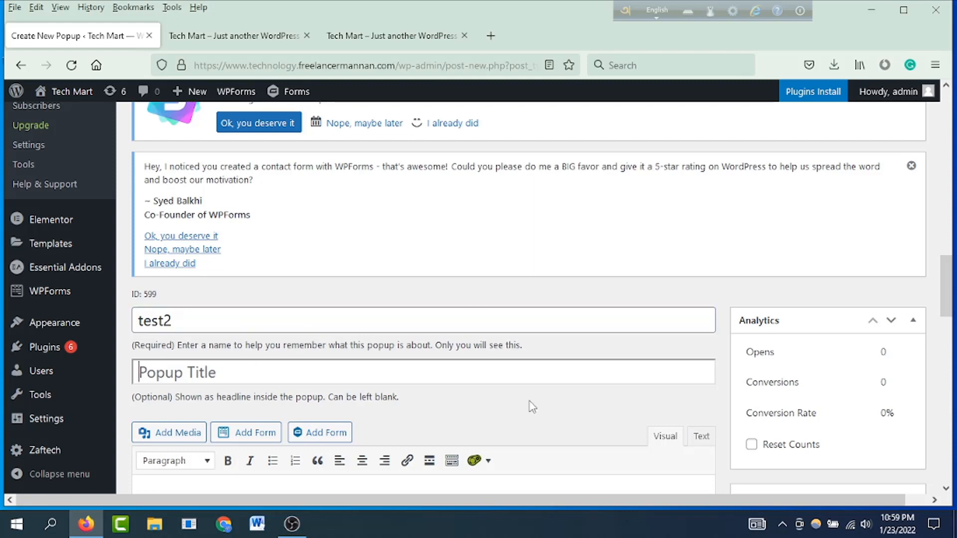
{"action": "type", "text": "Wel"}
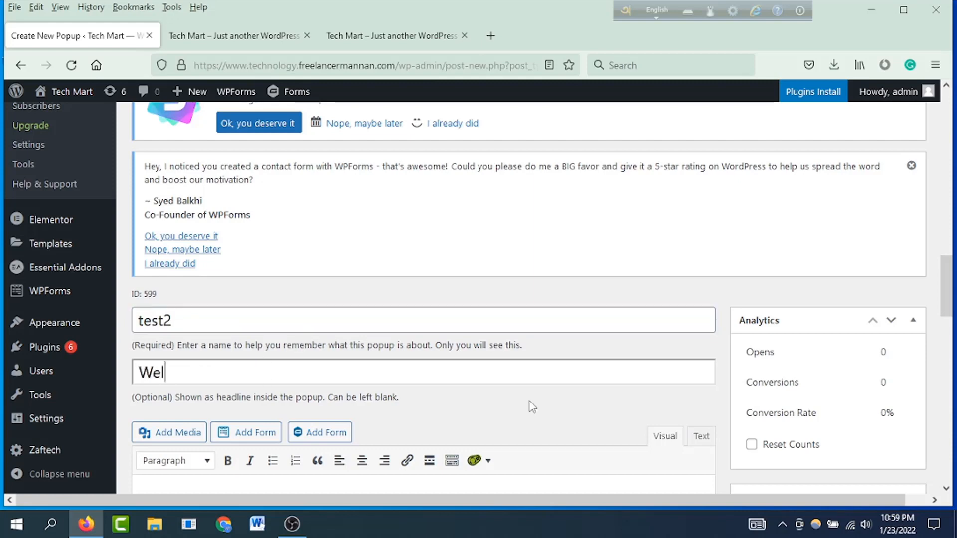
{"action": "type", "text": "come to our "}
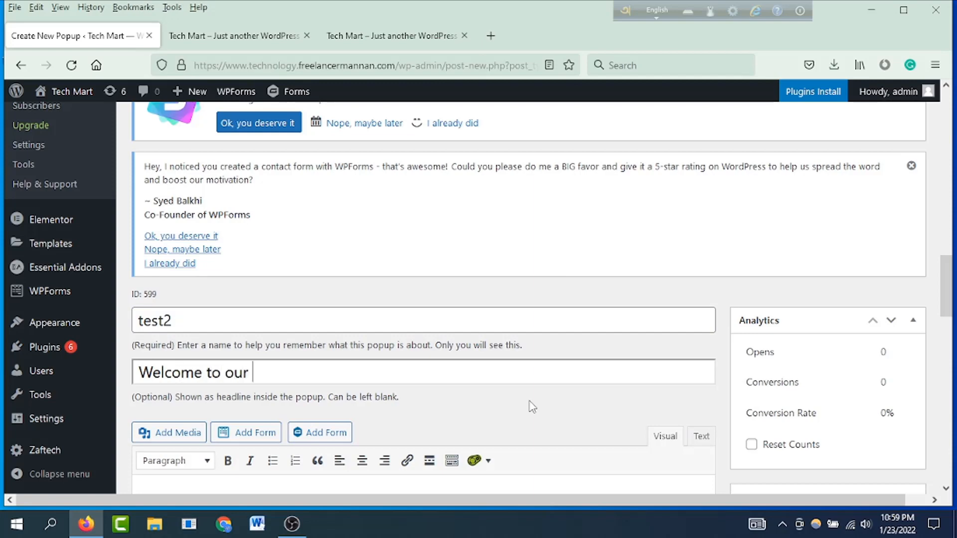
{"action": "type", "text": "Websit"}
{"action": "type", "text": "e"}
Write "Hello World" as the body content of the test2 popup
{"action": "scroll", "coordinate": [533, 407], "scroll_direction": "down", "scroll_amount": 3}
{"action": "left_click", "coordinate": [286, 272]}
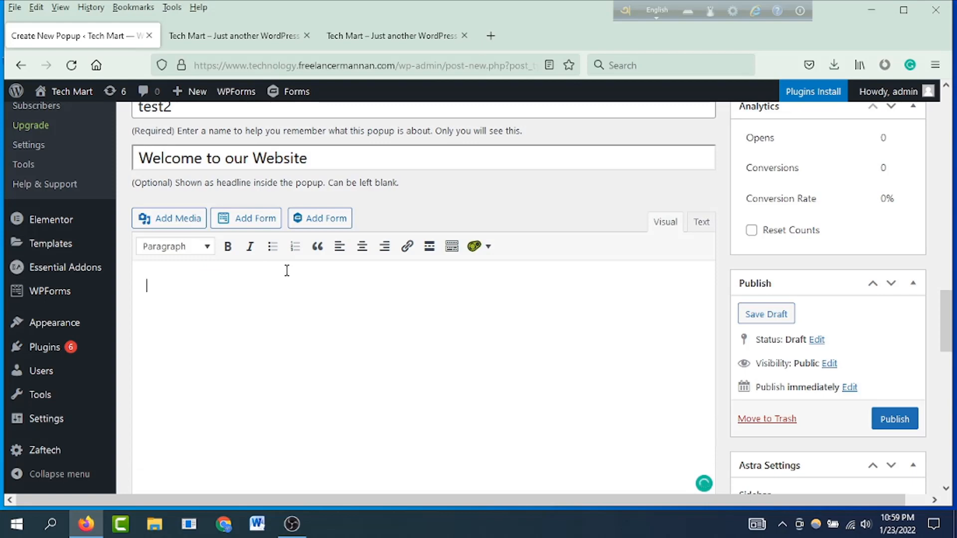
{"action": "type", "text": "Helo"}
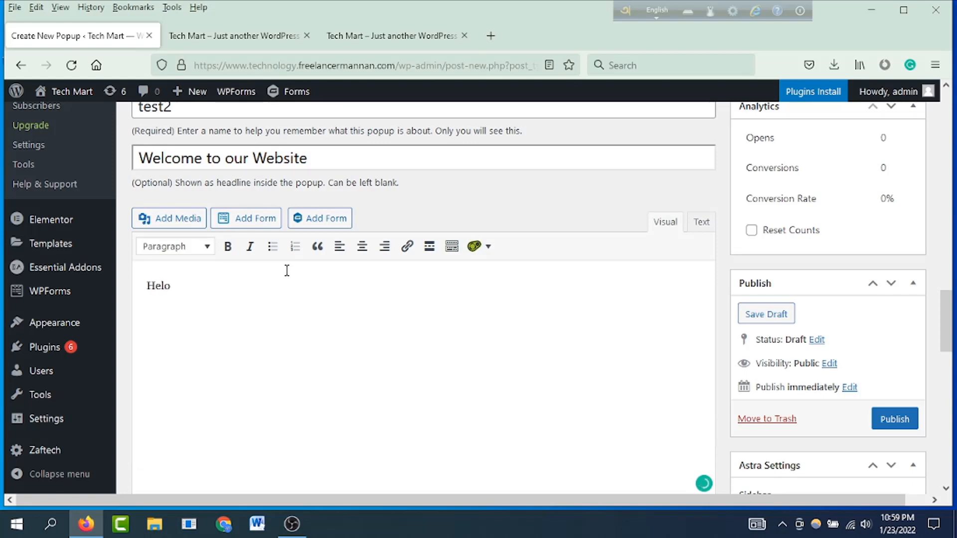
{"action": "key", "text": "BackSpace"}
{"action": "type", "text": "lo World"}
Add a Time Delay / Auto Open trigger with a 500 ms delay and no cookie preventing repeat display
{"action": "scroll", "coordinate": [288, 310], "scroll_direction": "down", "scroll_amount": 5}
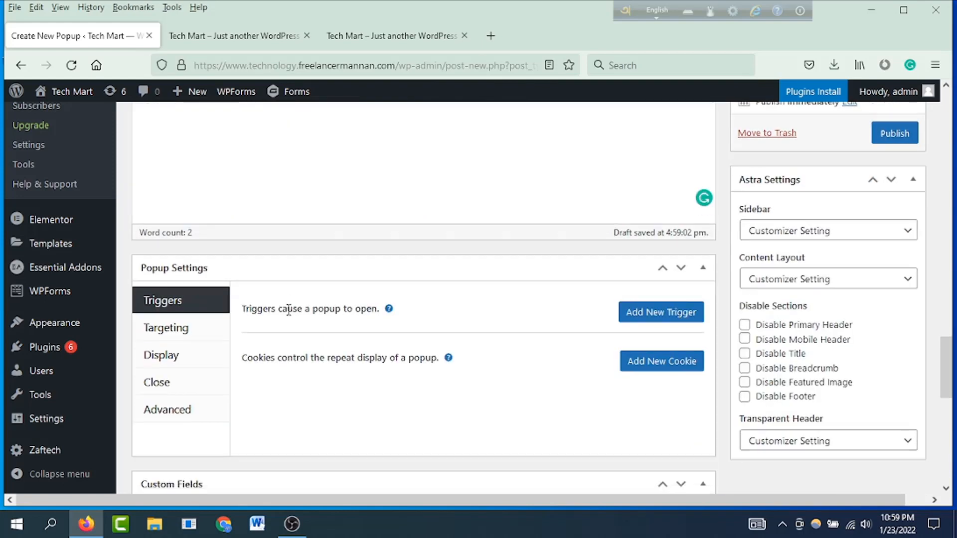
{"action": "left_click", "coordinate": [622, 313]}
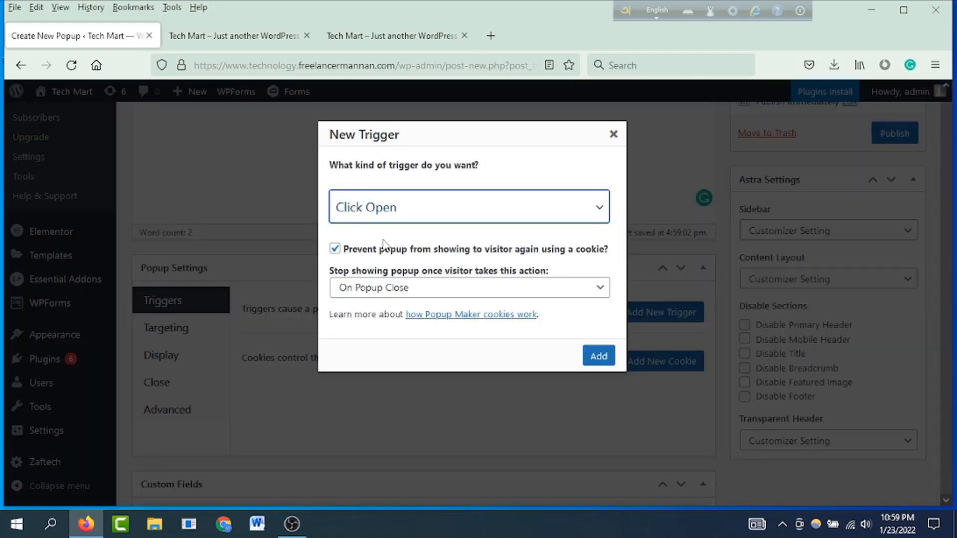
{"action": "left_click", "coordinate": [336, 250]}
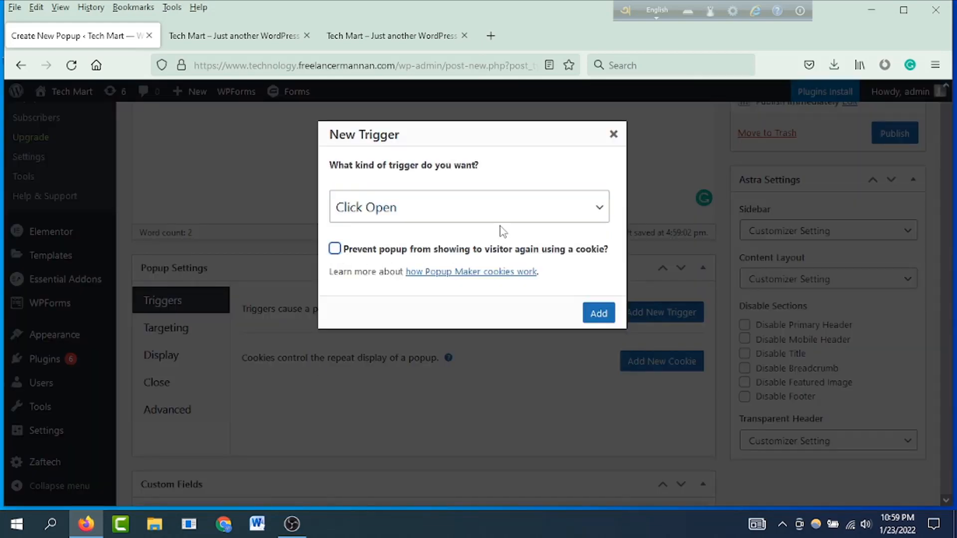
{"action": "left_click", "coordinate": [600, 208]}
{"action": "left_click", "coordinate": [414, 264]}
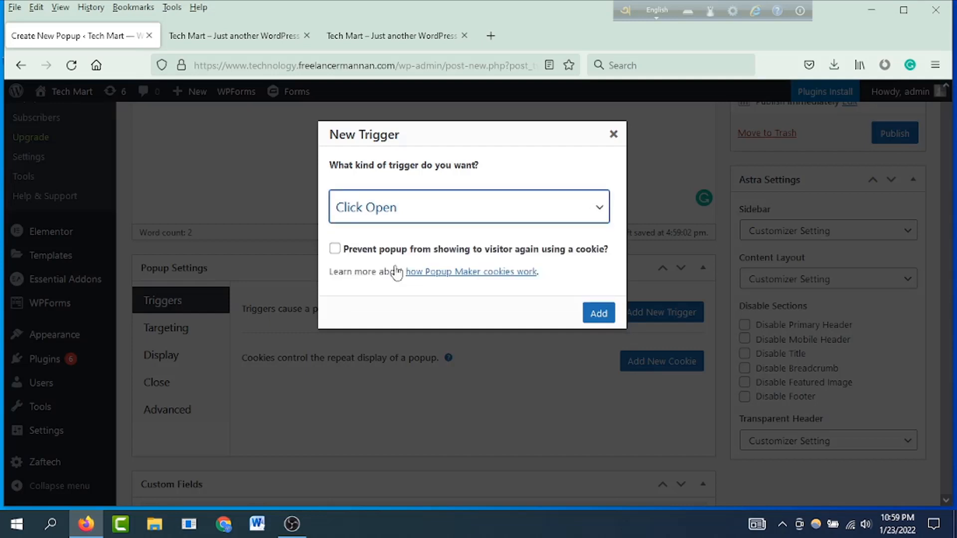
{"action": "left_click", "coordinate": [599, 314]}
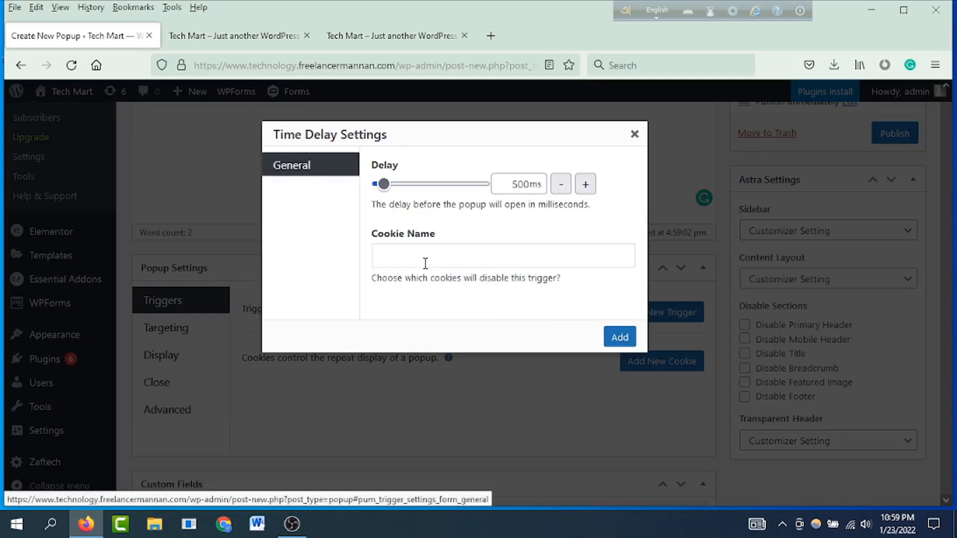
{"action": "left_click", "coordinate": [620, 337]}
Add a Home Page targeting condition to the test2 popup
{"action": "scroll", "coordinate": [471, 311], "scroll_direction": "down", "scroll_amount": 1}
{"action": "scroll", "coordinate": [471, 311], "scroll_direction": "down", "scroll_amount": 3}
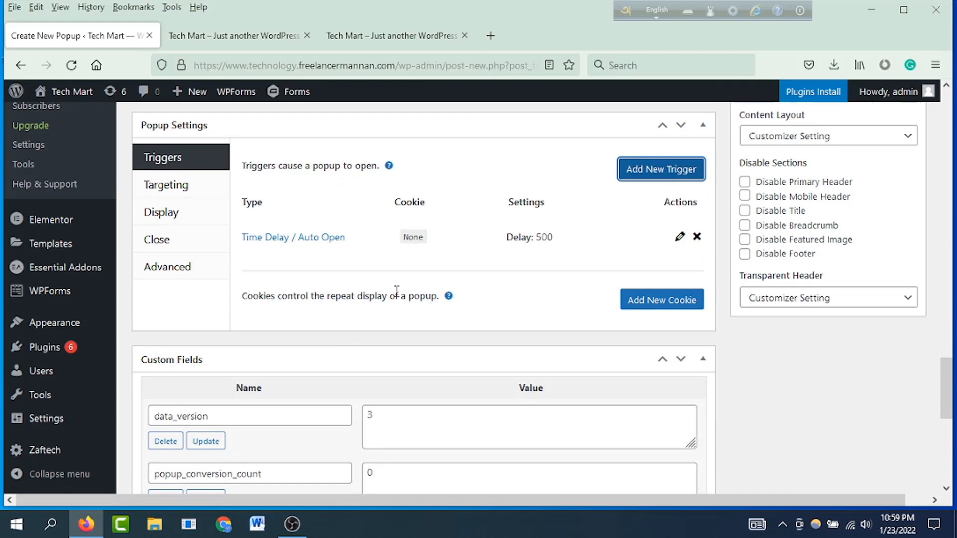
{"action": "left_click", "coordinate": [223, 196]}
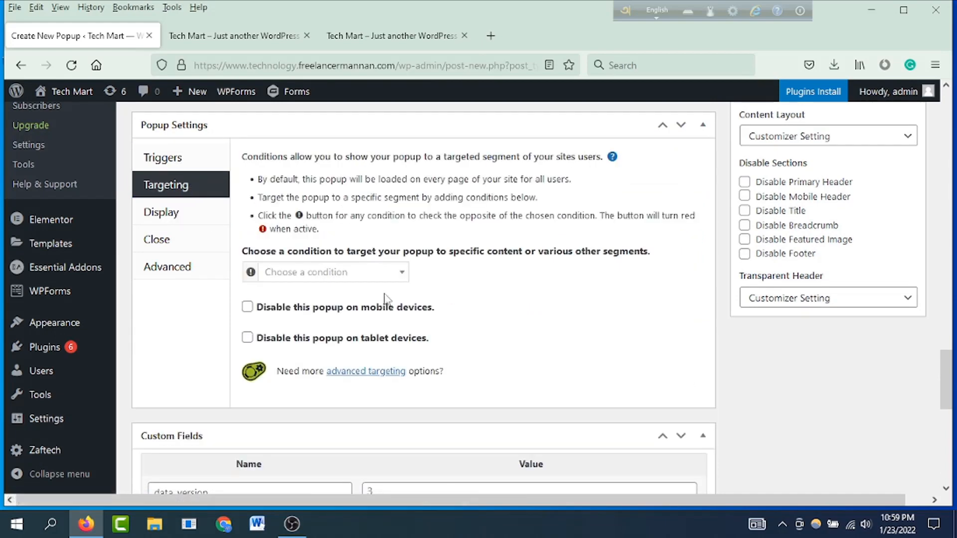
{"action": "left_click", "coordinate": [399, 272]}
{"action": "left_click", "coordinate": [279, 344]}
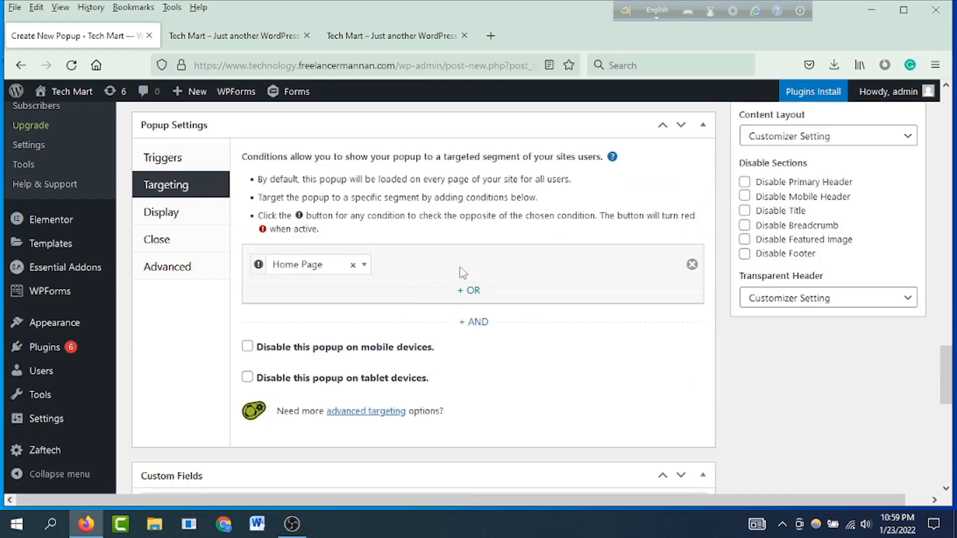
Apply the Center Popup display preset to the test2 popup and set its theme to Cutting Edge
{"action": "left_click", "coordinate": [177, 214]}
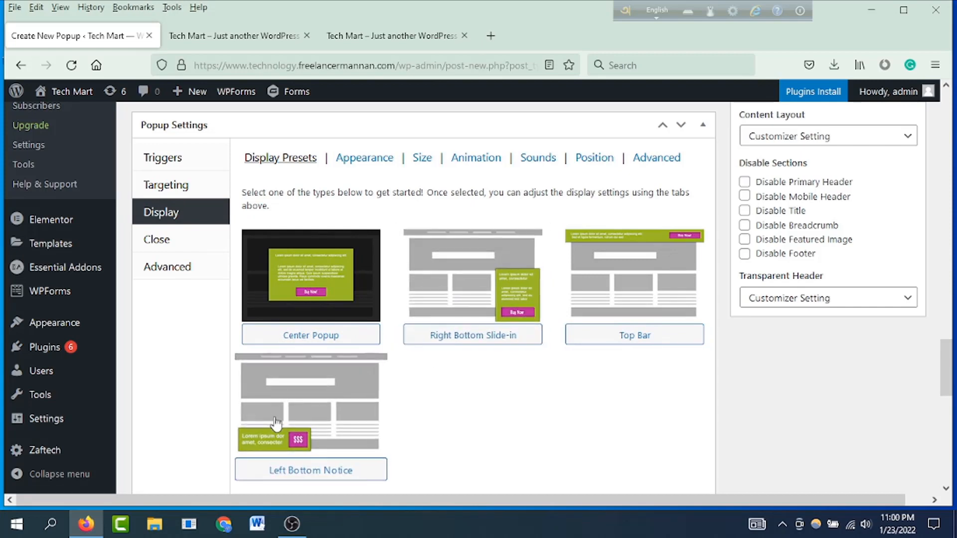
{"action": "left_click", "coordinate": [362, 274]}
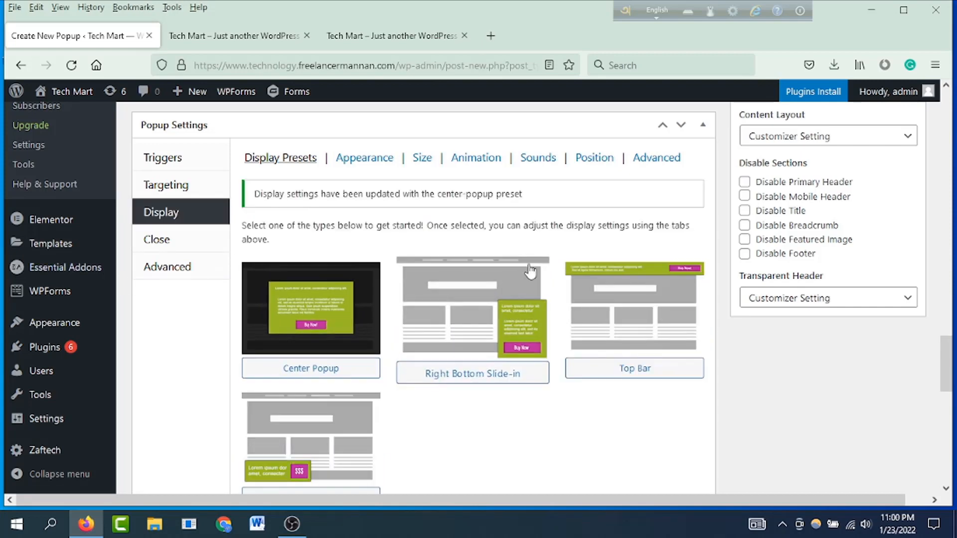
{"action": "left_click", "coordinate": [365, 158]}
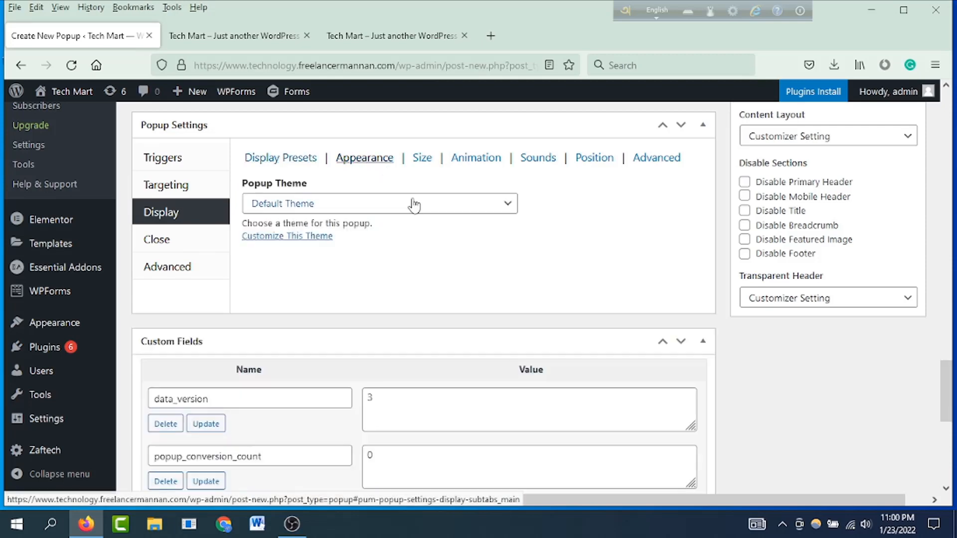
{"action": "left_click", "coordinate": [392, 209]}
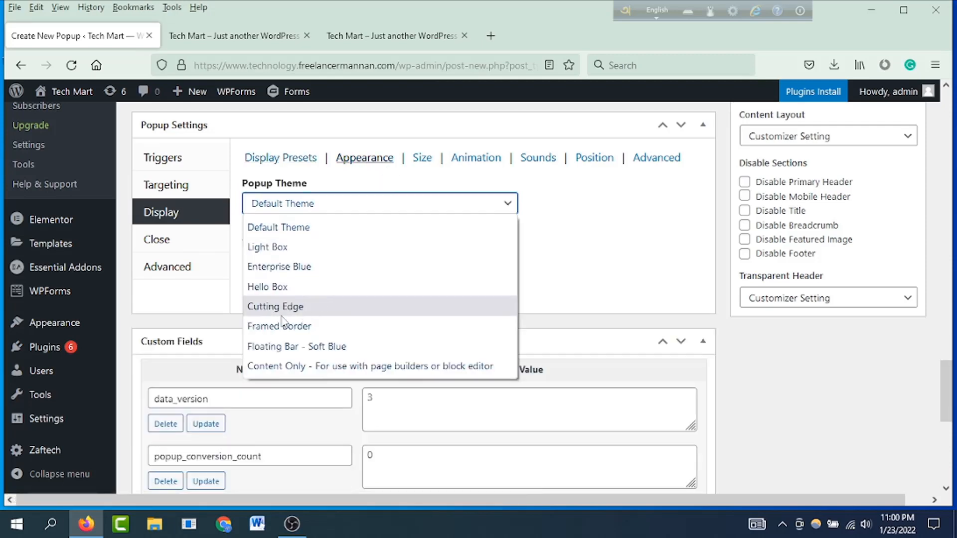
{"action": "left_click", "coordinate": [294, 309]}
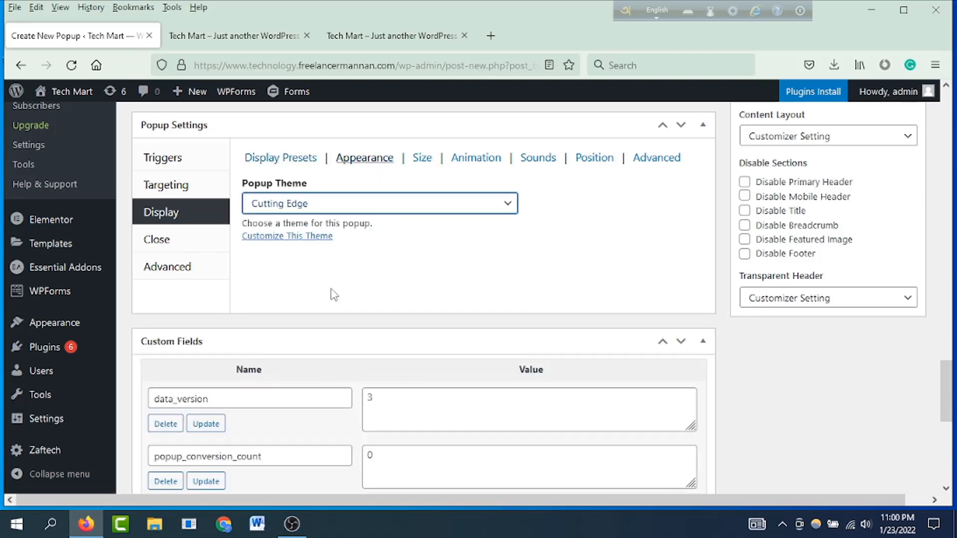
Set the popup size to Tiny - 30% and choose Fade as its animation type
{"action": "left_click", "coordinate": [422, 159]}
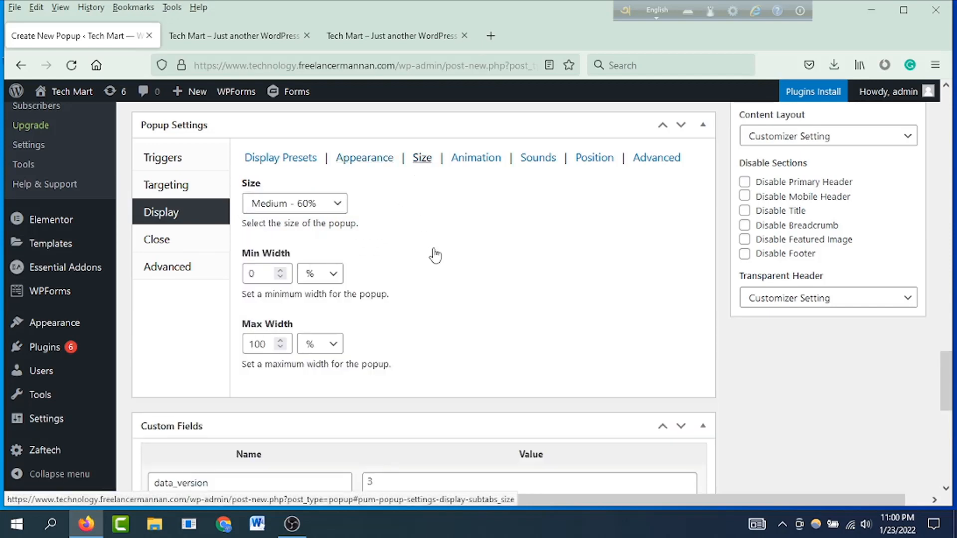
{"action": "left_click", "coordinate": [338, 204]}
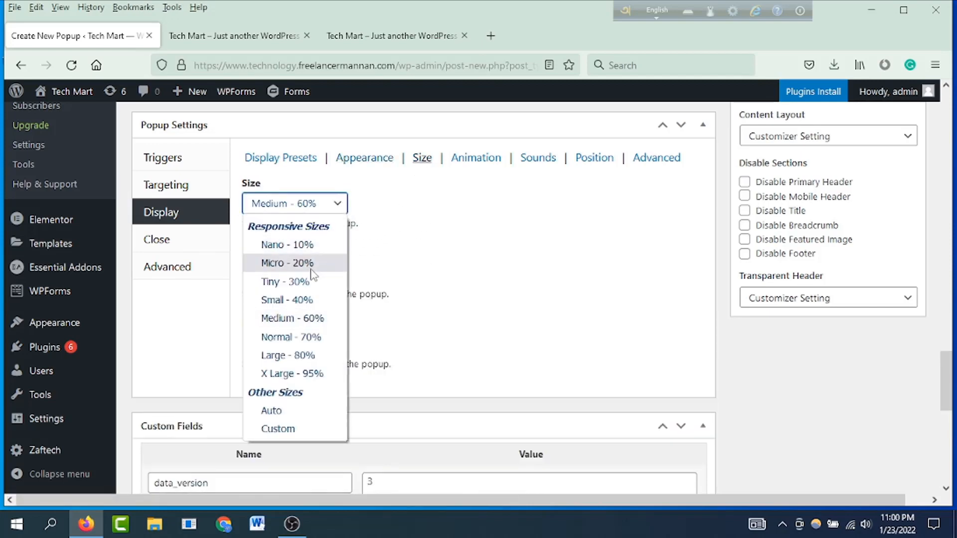
{"action": "left_click", "coordinate": [300, 282]}
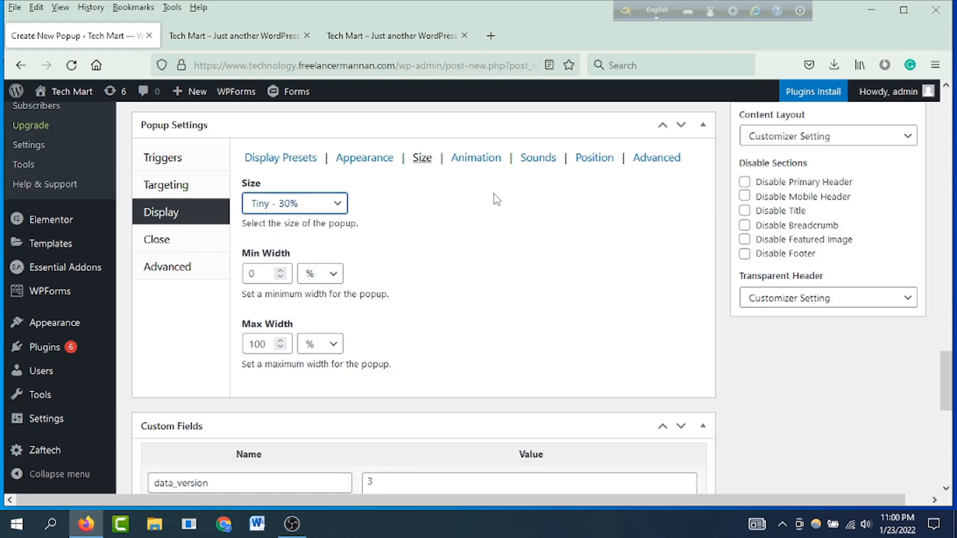
{"action": "left_click", "coordinate": [476, 158]}
{"action": "left_click", "coordinate": [322, 205]}
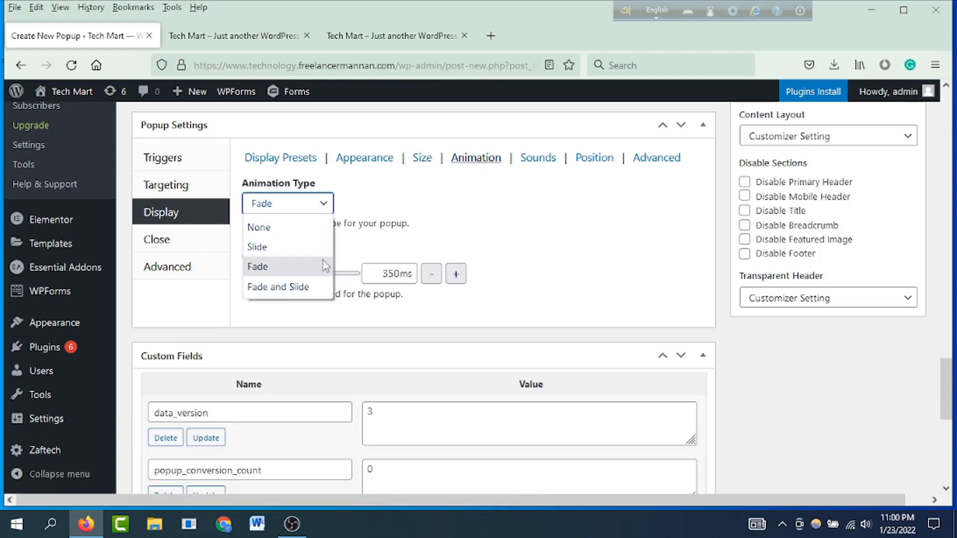
{"action": "left_click", "coordinate": [324, 267]}
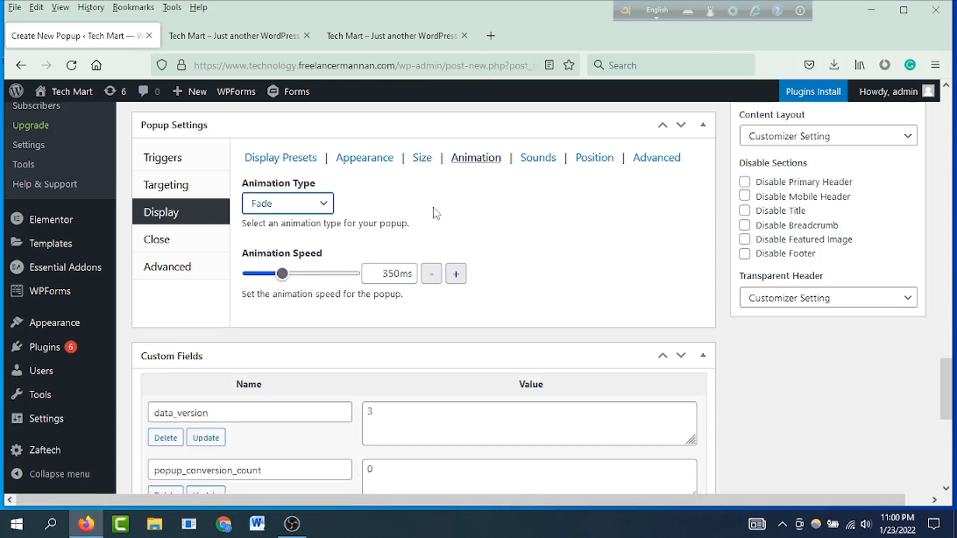
Publish the test2 popup
{"action": "scroll", "coordinate": [683, 295], "scroll_direction": "up", "scroll_amount": 8}
{"action": "scroll", "coordinate": [867, 284], "scroll_direction": "down", "scroll_amount": 3}
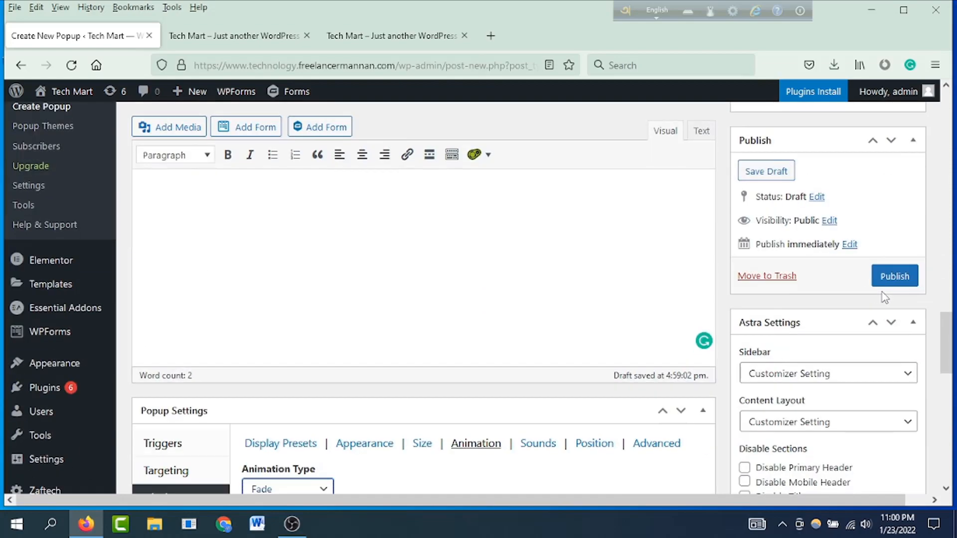
{"action": "left_click", "coordinate": [895, 277]}
Open the live site's home page in a new browser tab to check the published popup
{"action": "mouse_move", "coordinate": [73, 92]}
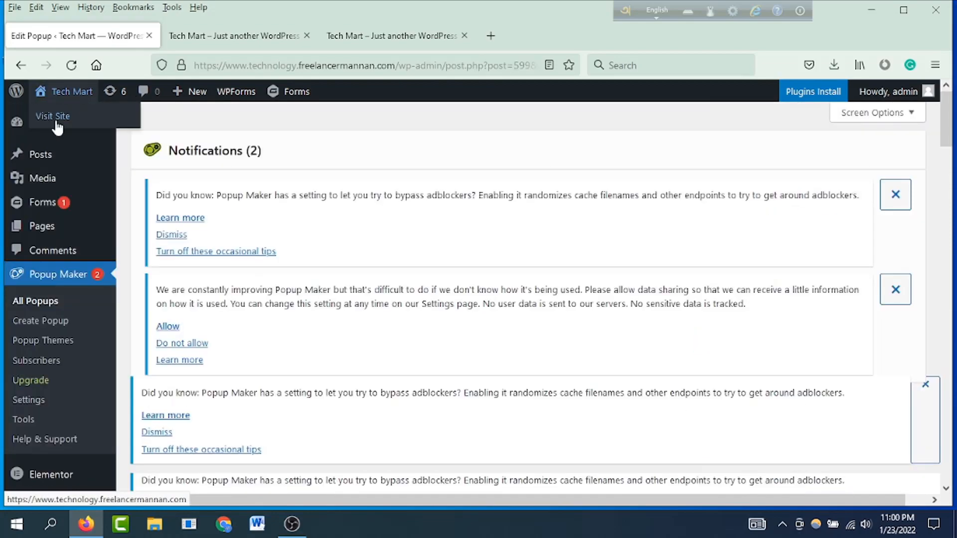
{"action": "right_click", "coordinate": [59, 118]}
{"action": "left_click", "coordinate": [100, 132]}
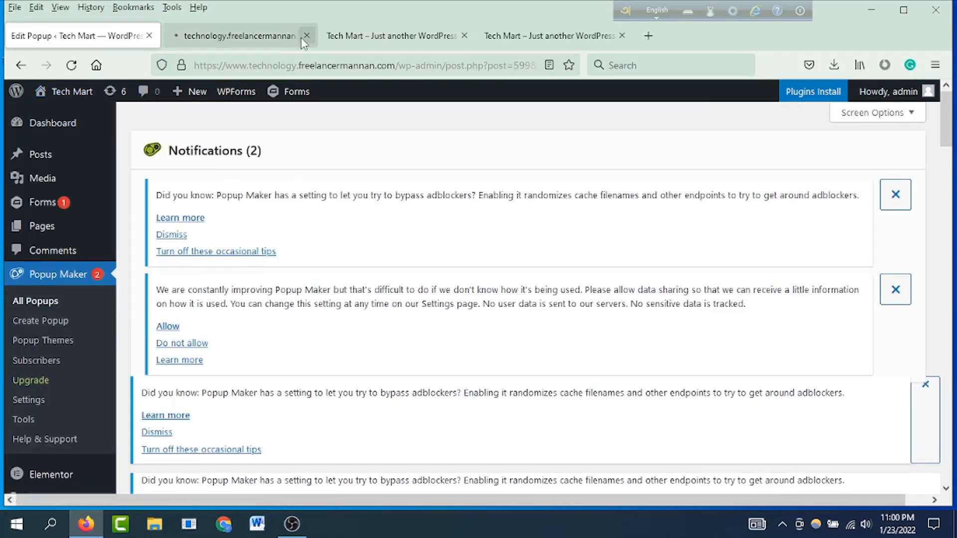
{"action": "left_click", "coordinate": [252, 38]}
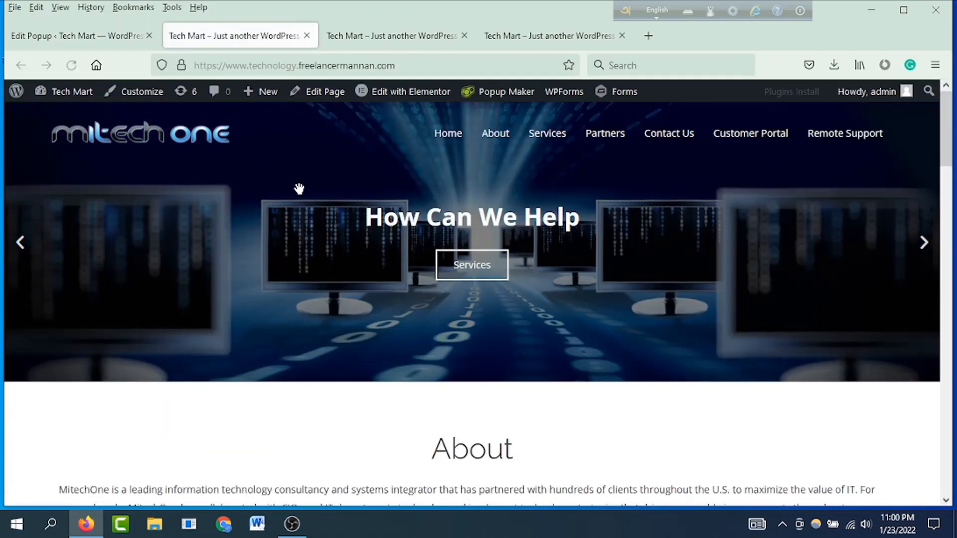